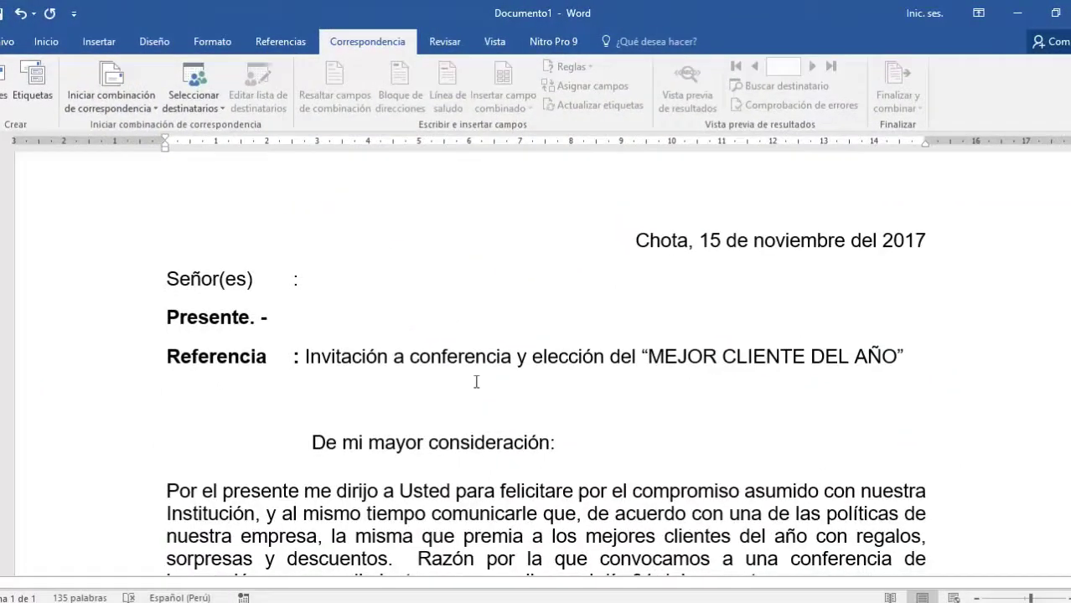
Step: Bring up the Excel client list and select the six client rows 2–7 to review them
scroll(476, 381, down, 2)
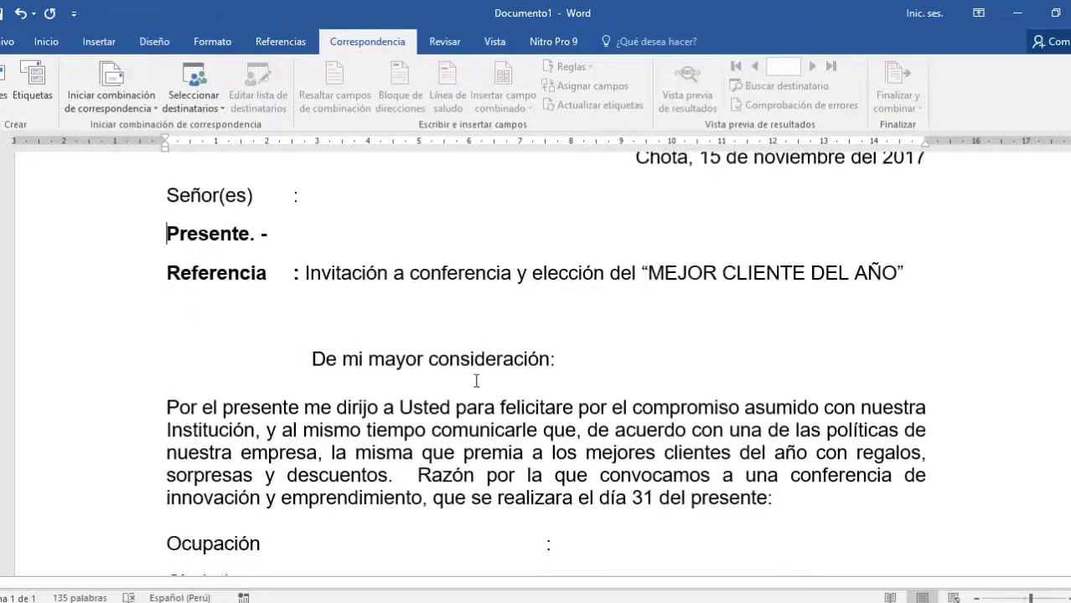
scroll(476, 382, down, 2)
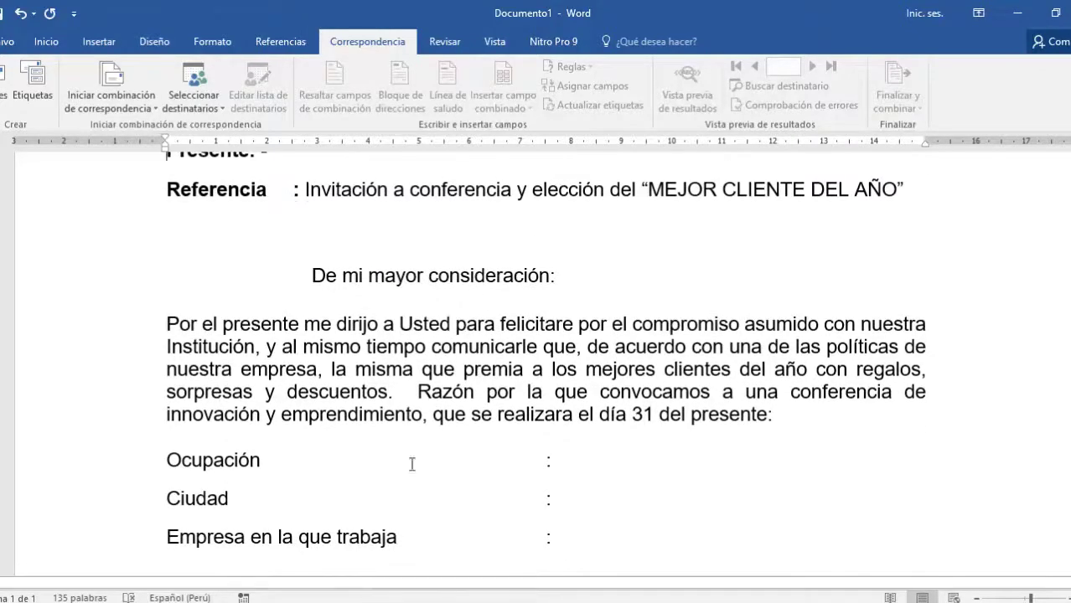
scroll(502, 322, up, 4)
scroll(502, 322, down, 3)
scroll(502, 323, down, 3)
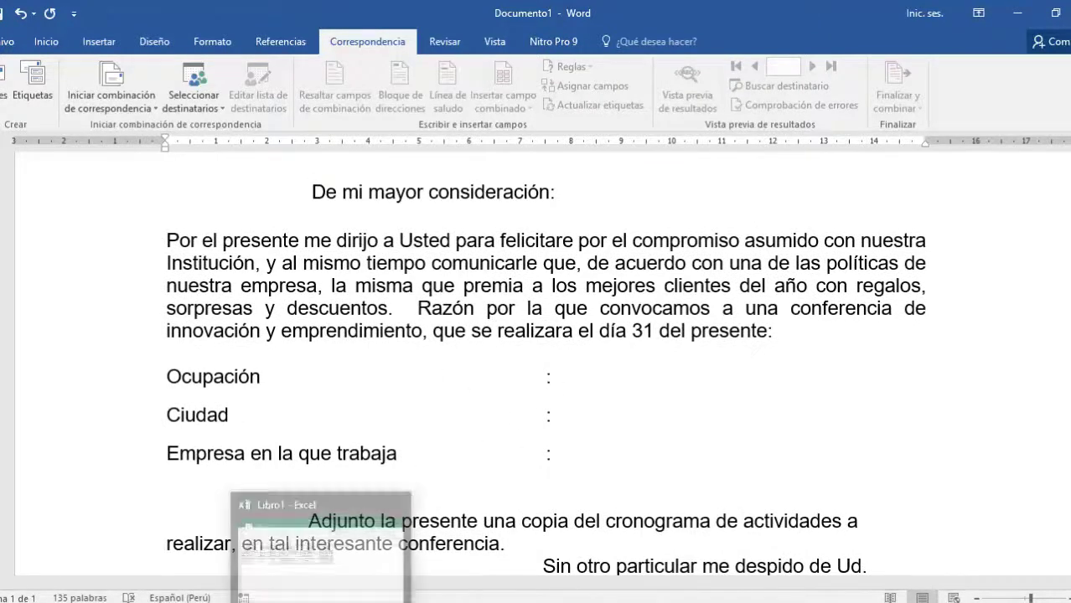
click(321, 544)
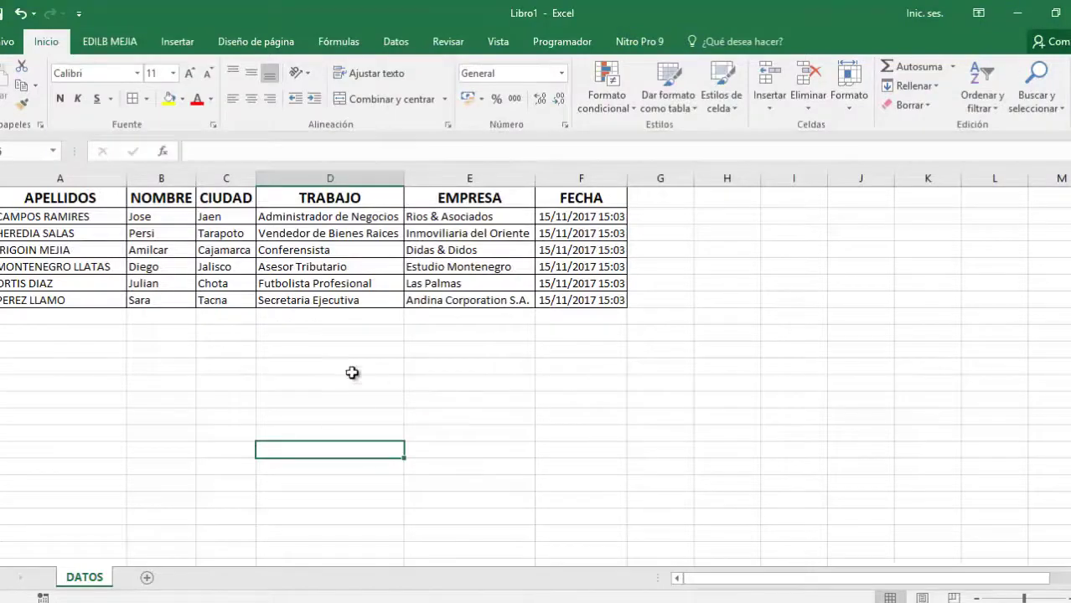
click(4, 216)
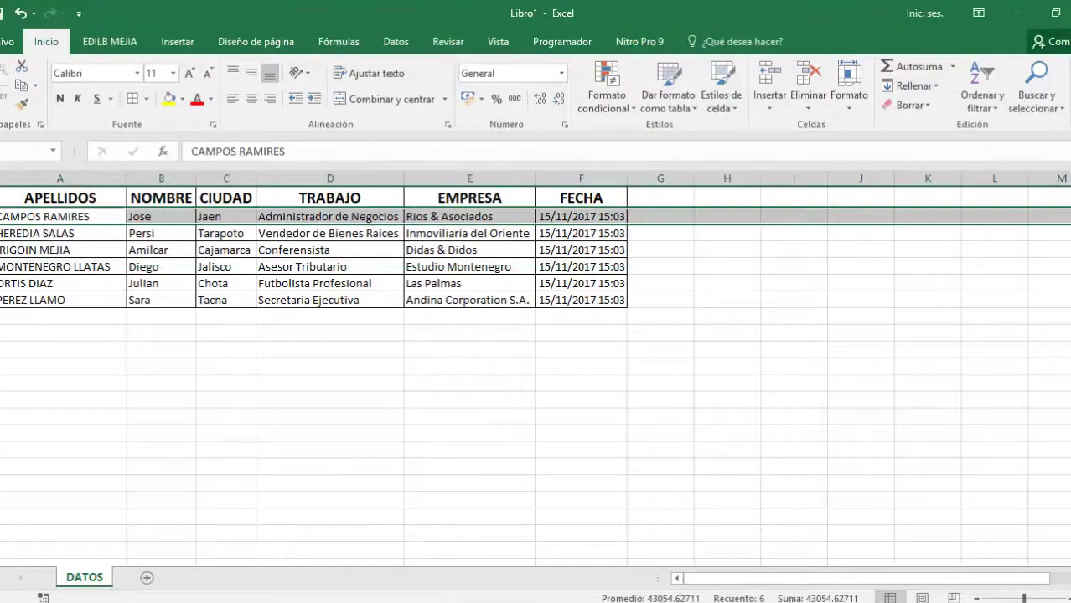
drag(2, 217, 1, 304)
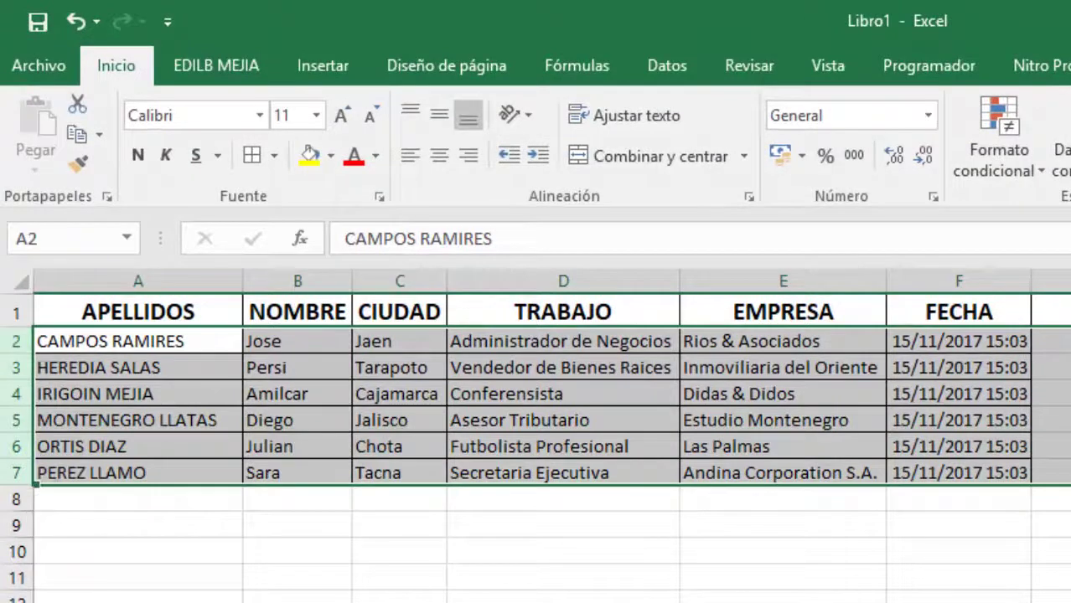
click(617, 568)
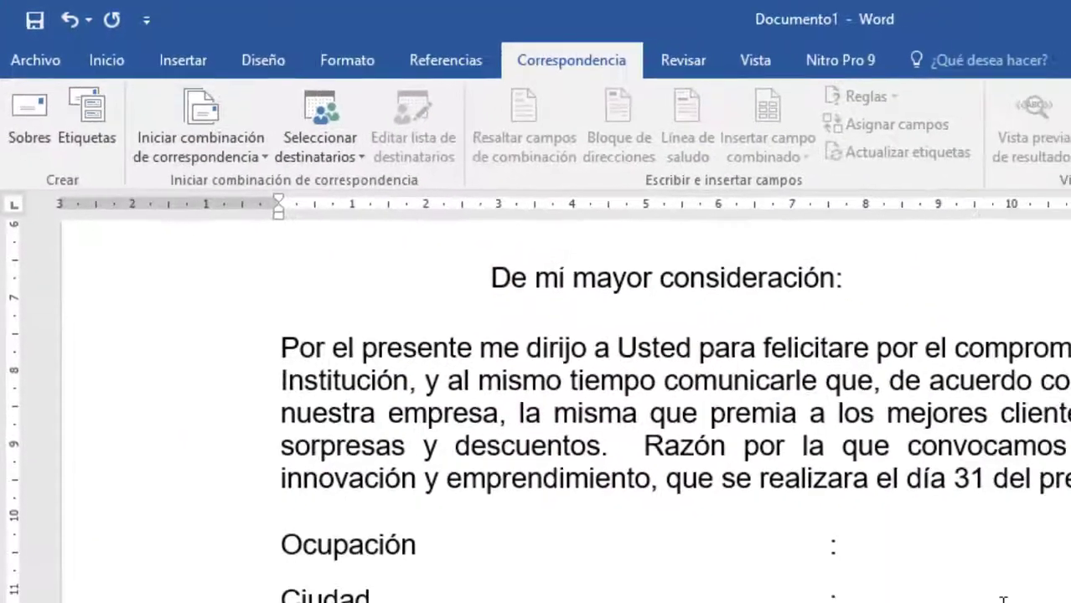
scroll(736, 424, up, 3)
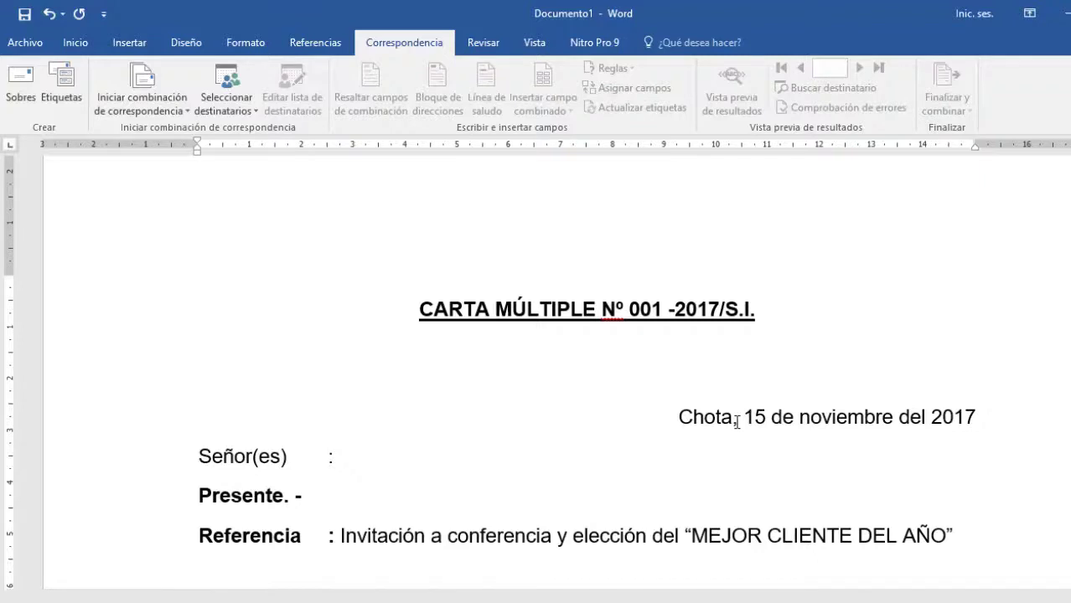
Step: Check the APELLIDOS header cell A1 and the FECHA date column on the DATOS sheet
key(alt+Tab)
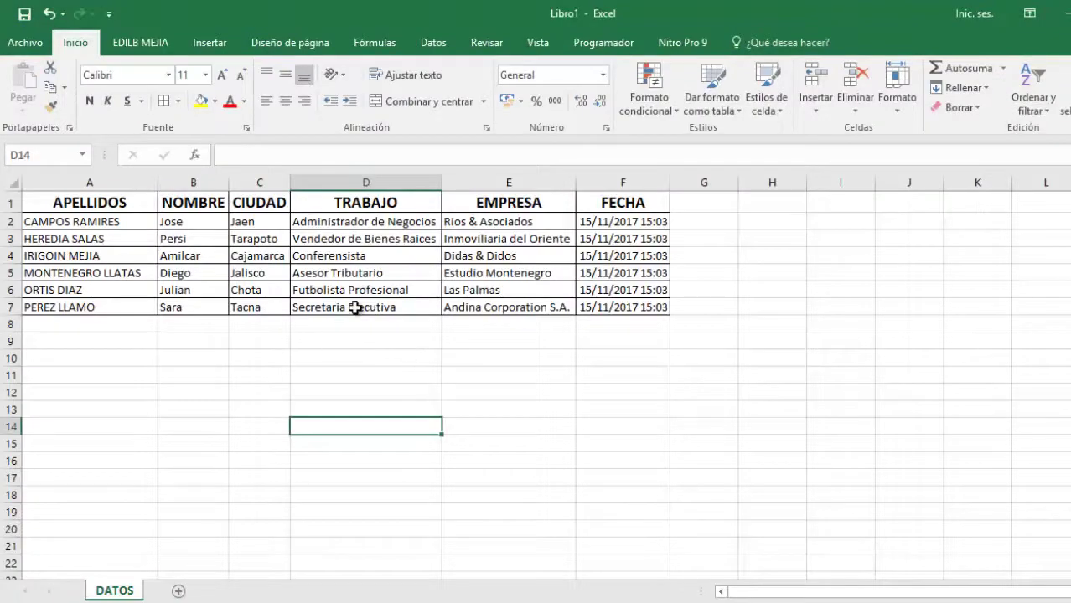
click(91, 204)
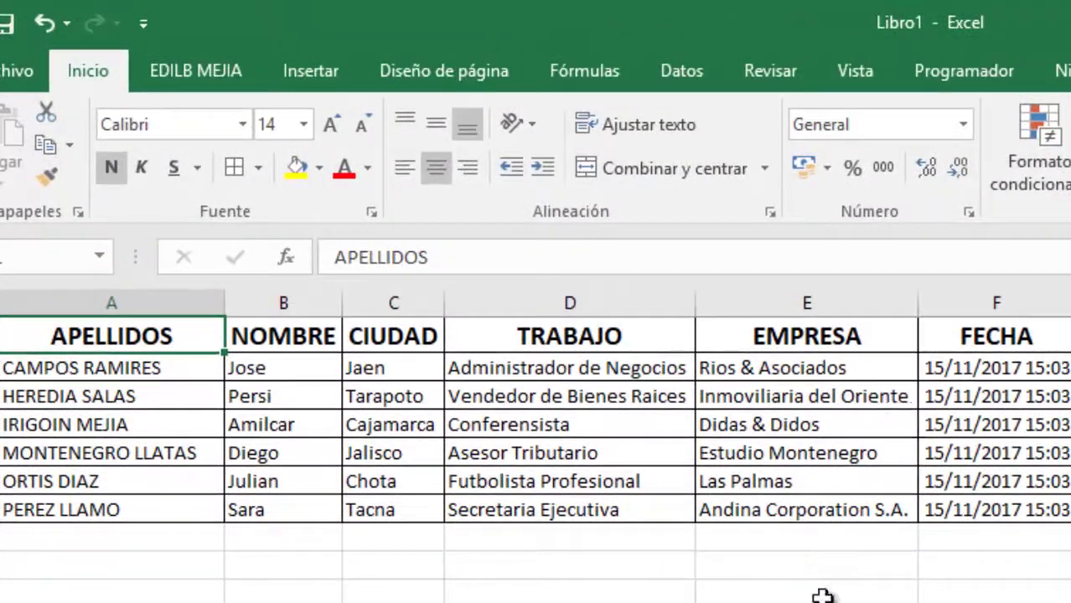
click(823, 596)
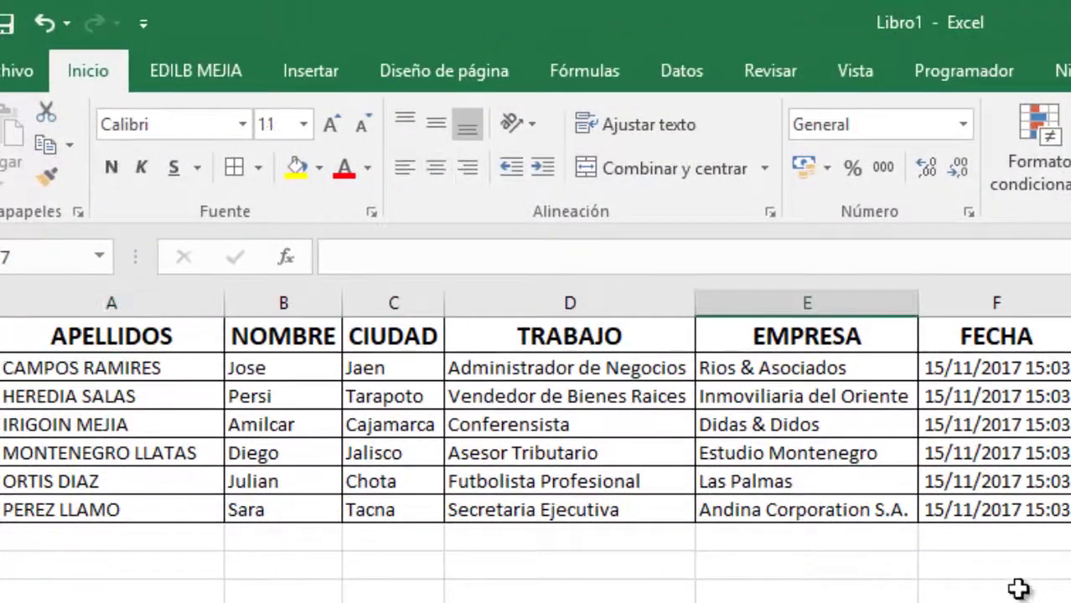
mouse_move(999, 369)
mouse_down()
mouse_move(1012, 481)
mouse_move(1006, 569)
mouse_up()
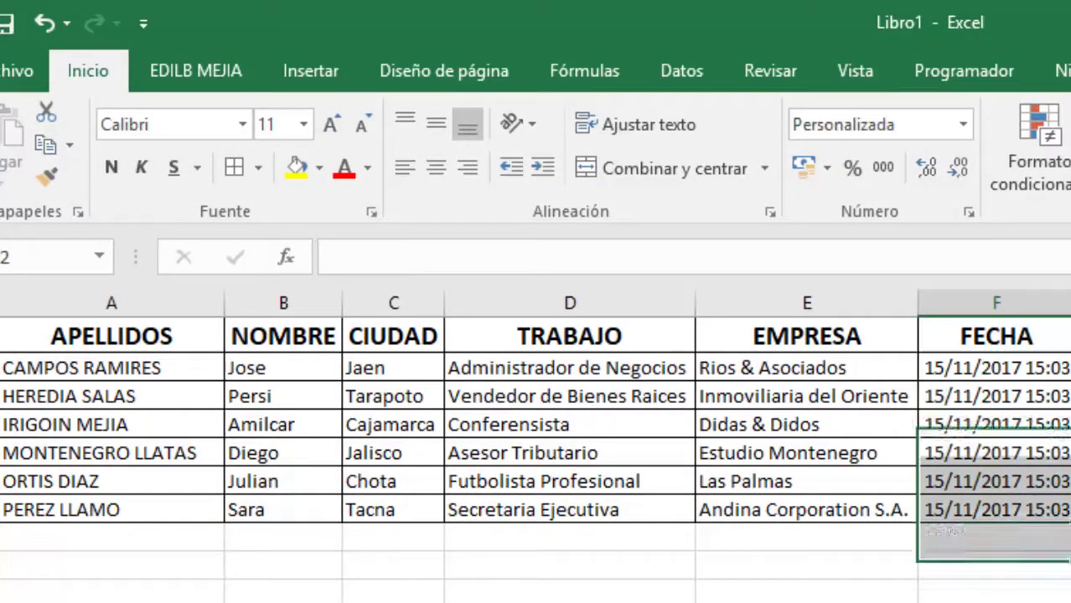
click(771, 560)
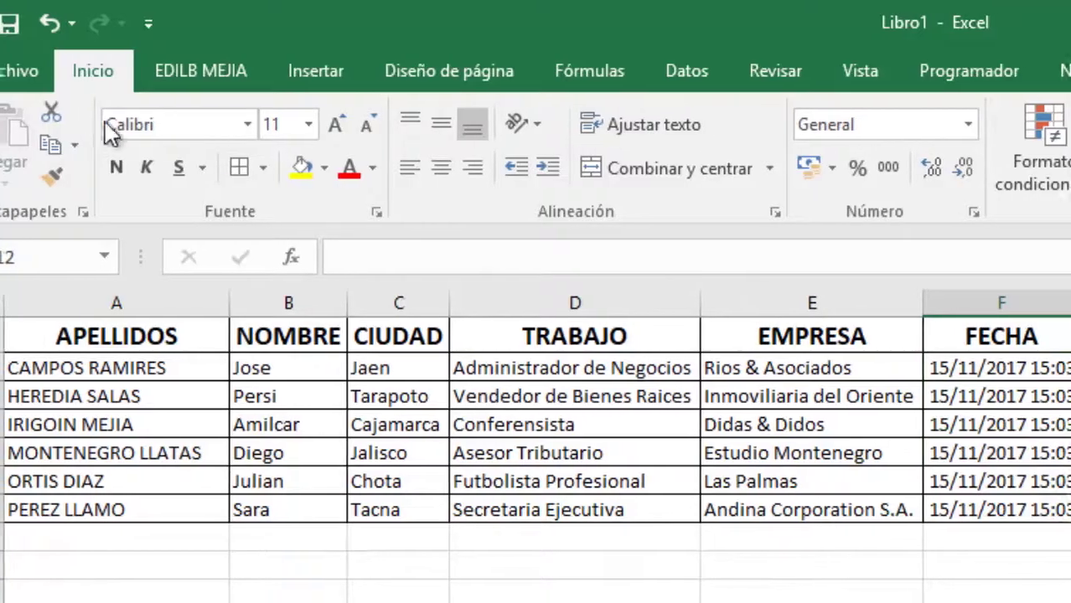
Step: Save the client workbook to the Escritorio folder as datos.xlsx
click(17, 72)
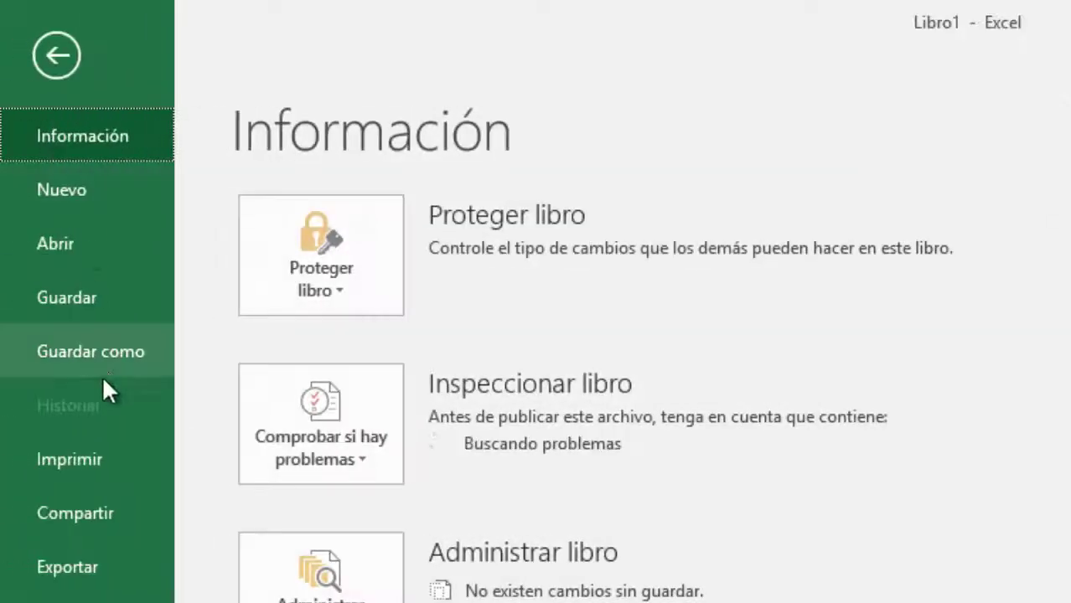
click(102, 366)
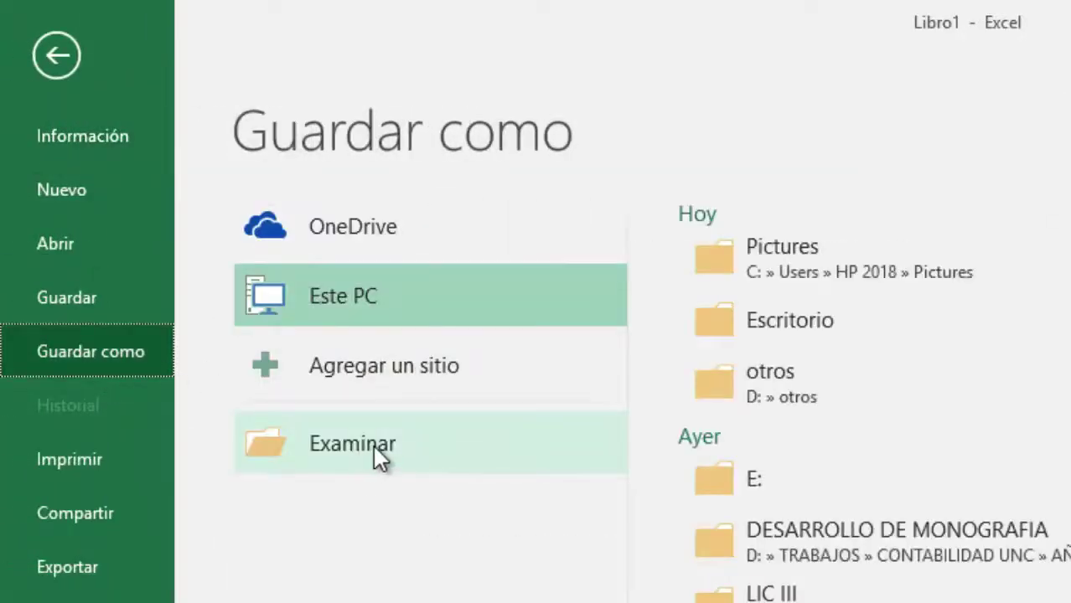
click(854, 311)
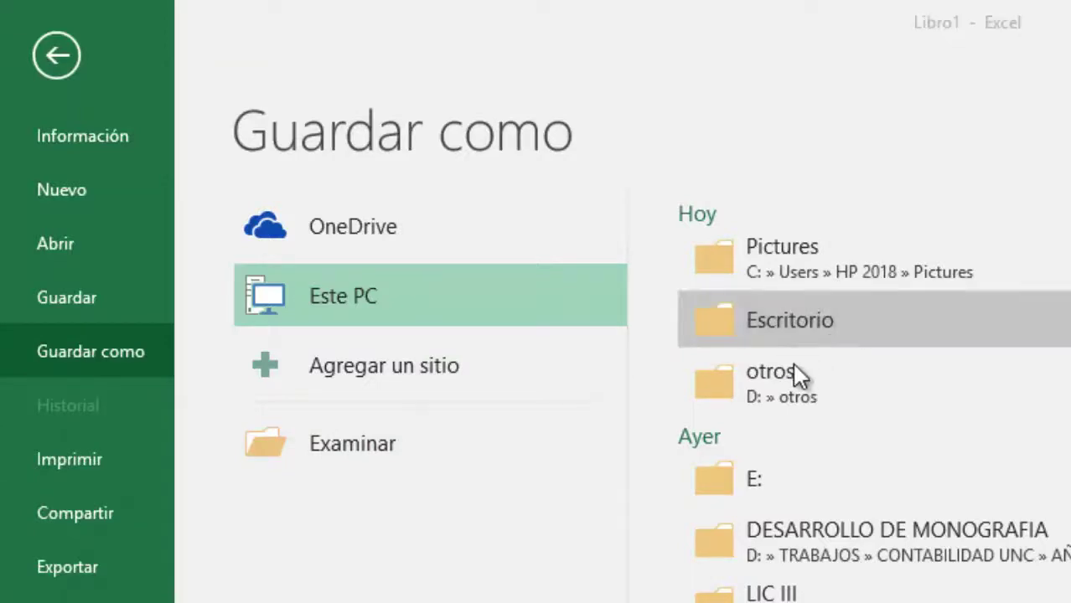
text(da)
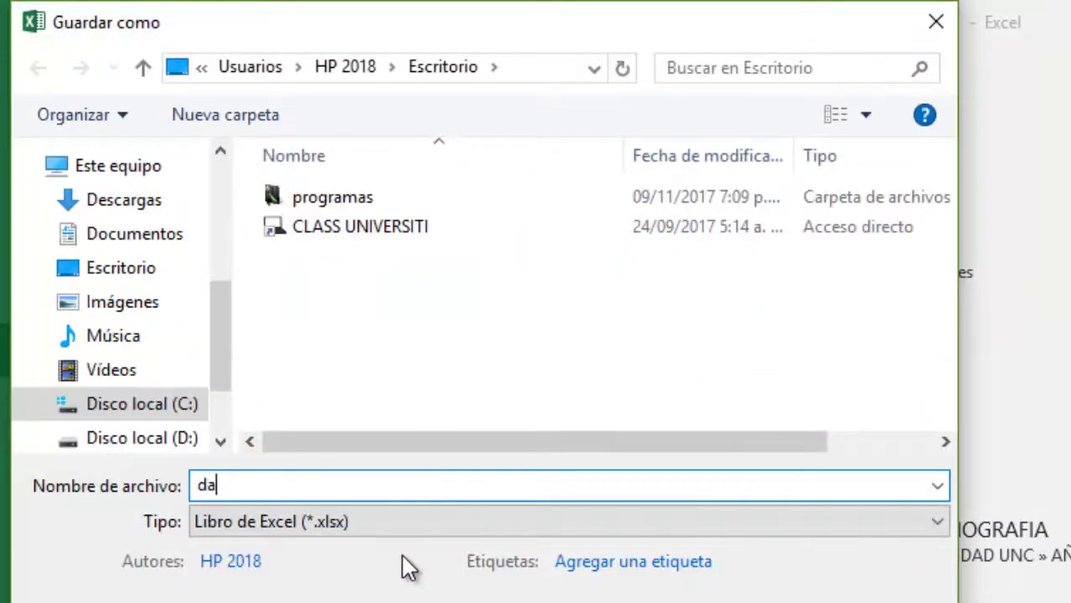
text(tos)
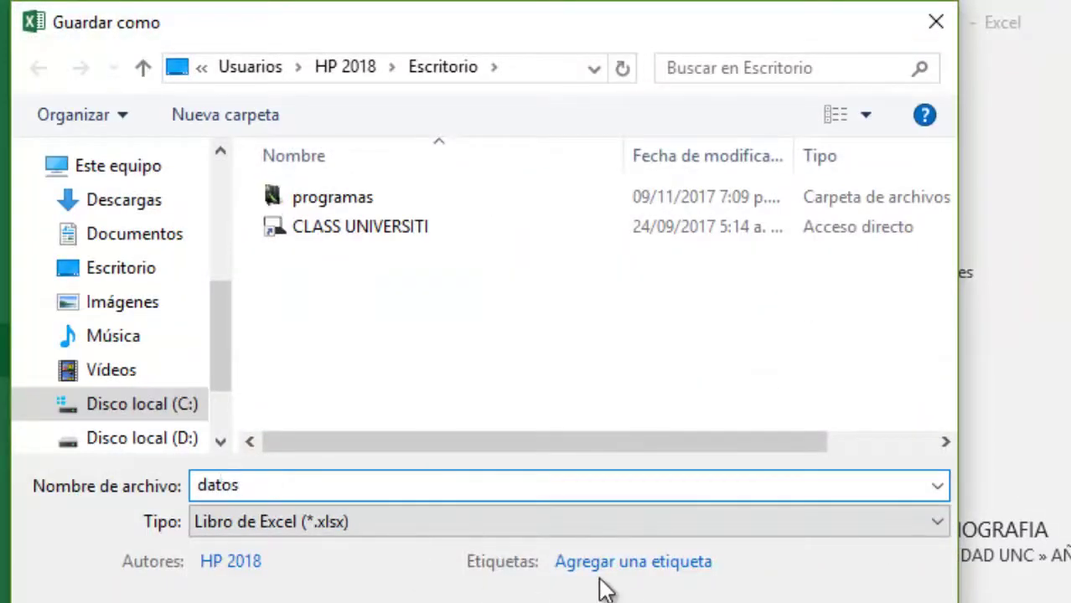
key(Return)
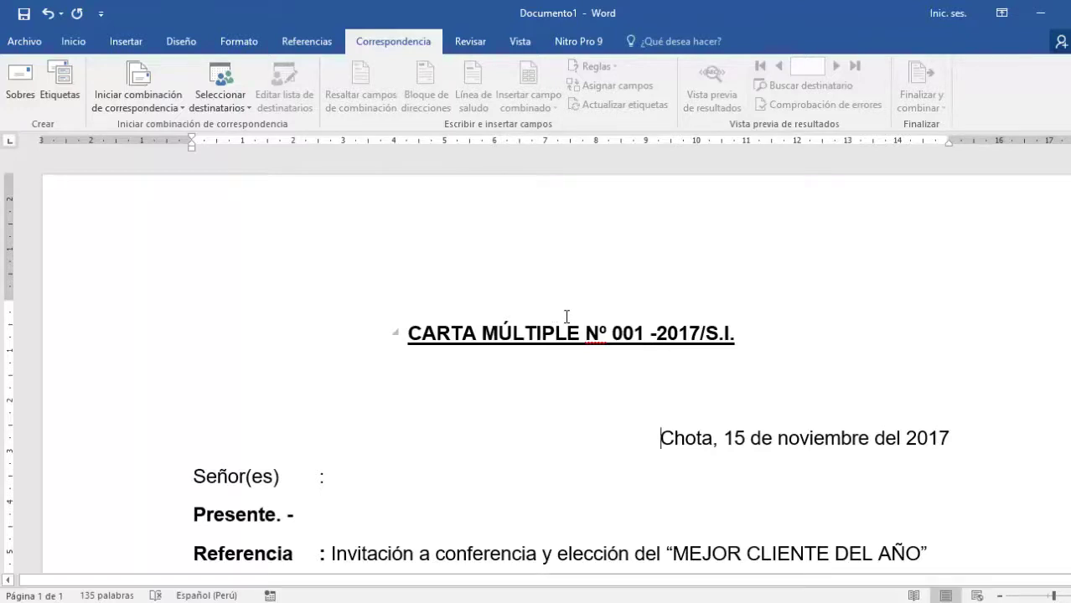
Step: Use the DATOS$ sheet of Escritorio\datos.xlsx as the letter's existing recipient list
scroll(567, 317, down, 2)
scroll(416, 400, down, 2)
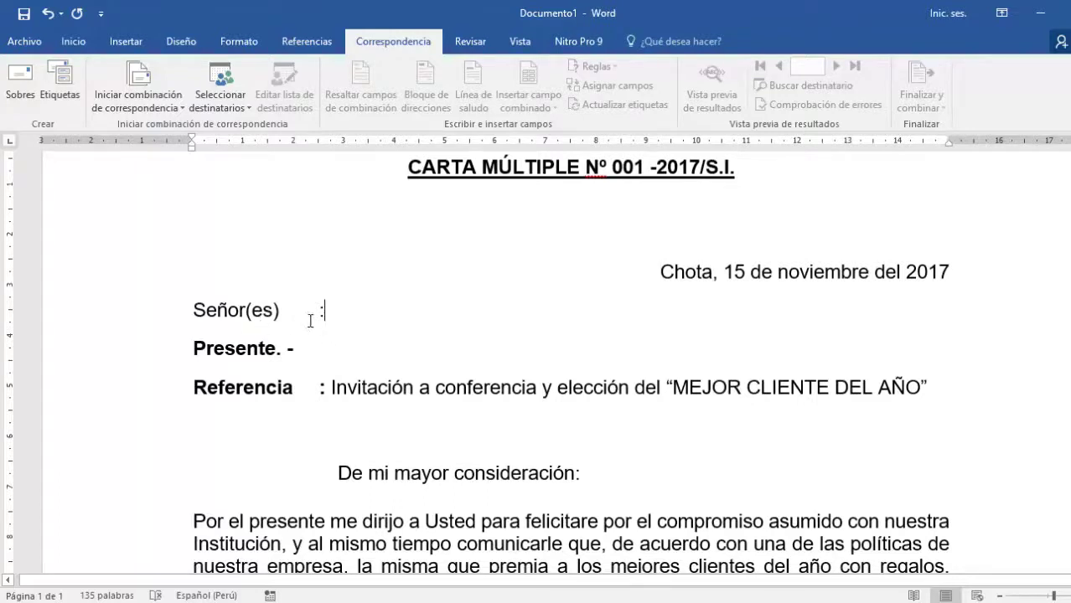
scroll(310, 321, up, 2)
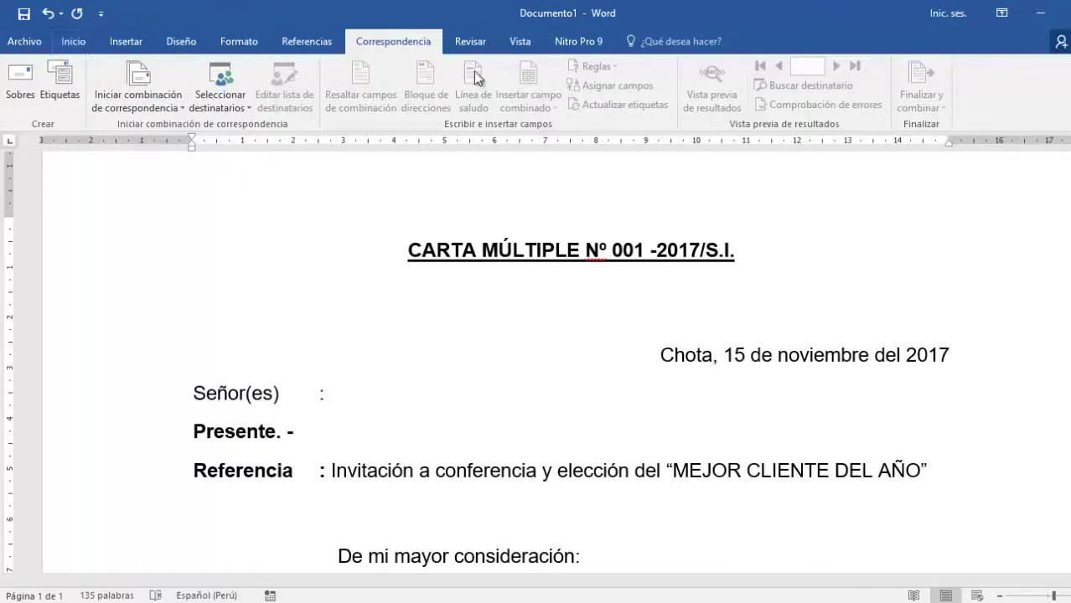
click(240, 103)
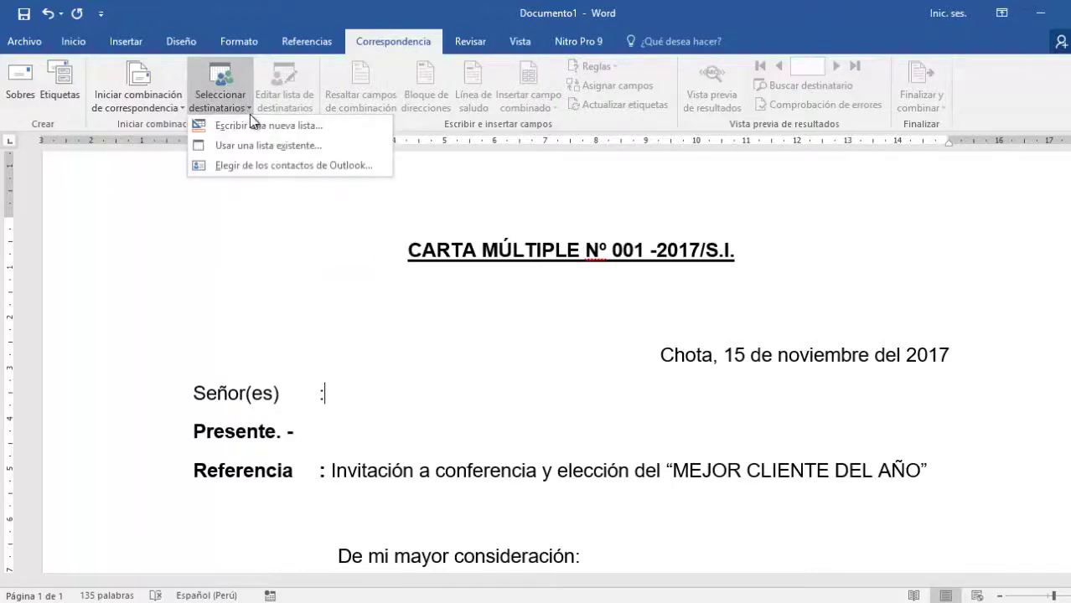
click(266, 147)
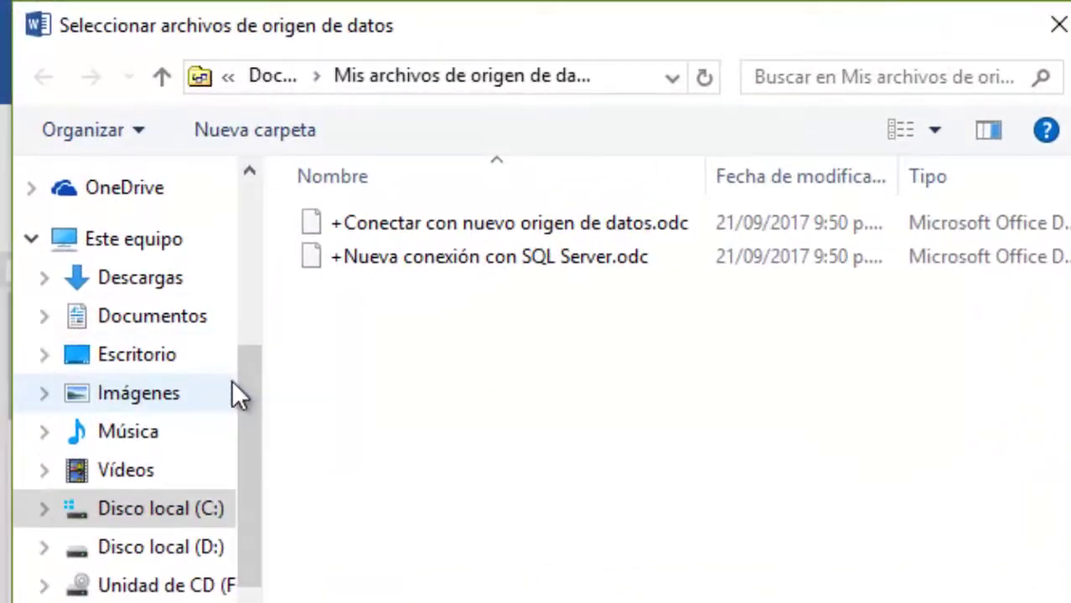
drag(247, 404, 239, 258)
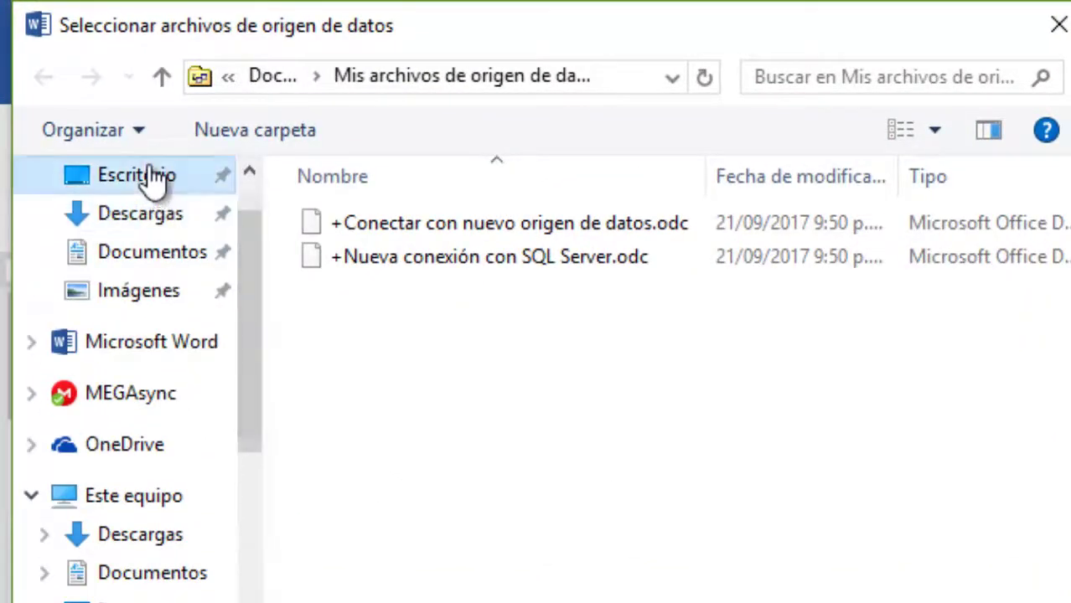
click(147, 175)
click(379, 292)
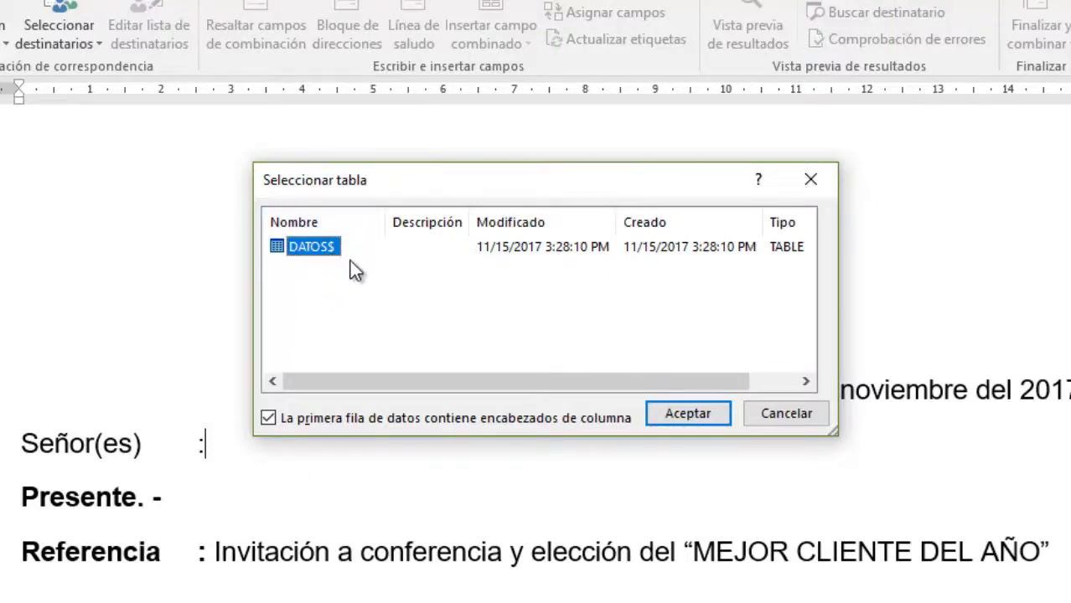
click(675, 408)
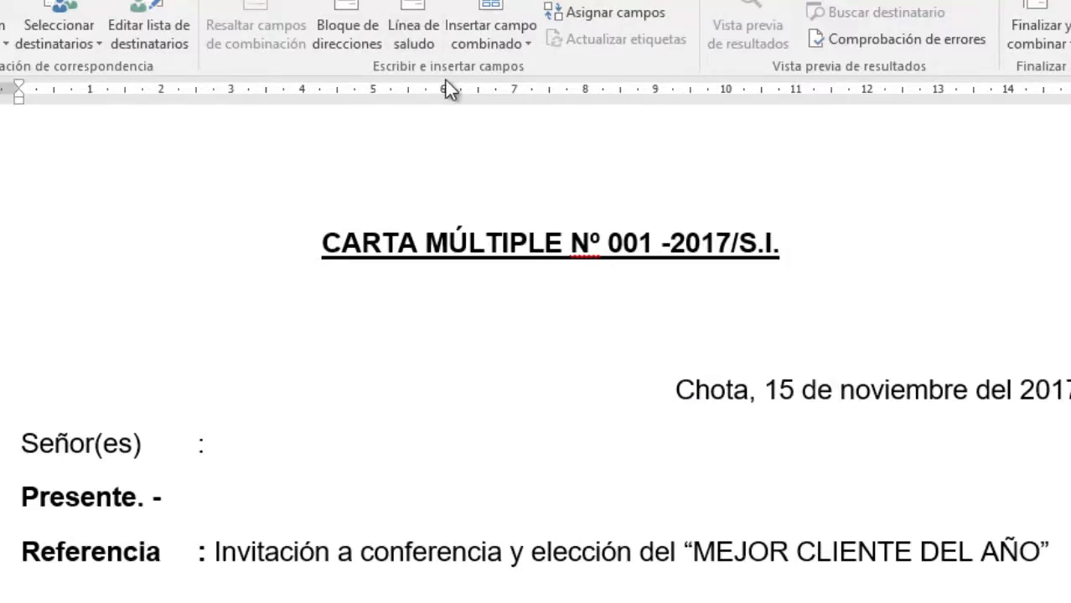
Step: Insert «APELLIDOS», a comma, then «NOMBRE» on the Señor(es) line
click(523, 45)
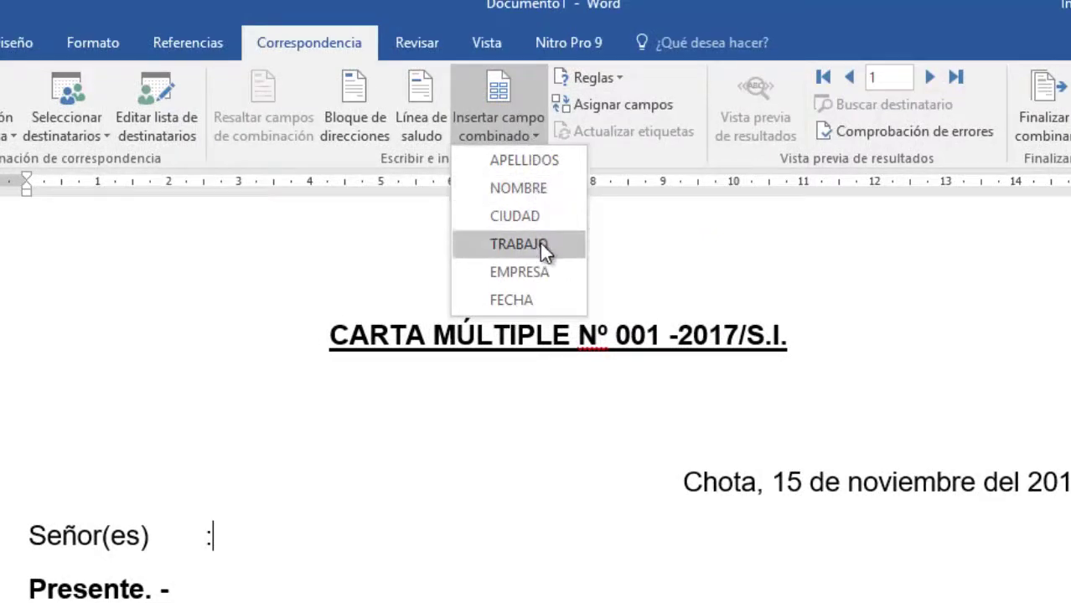
click(530, 160)
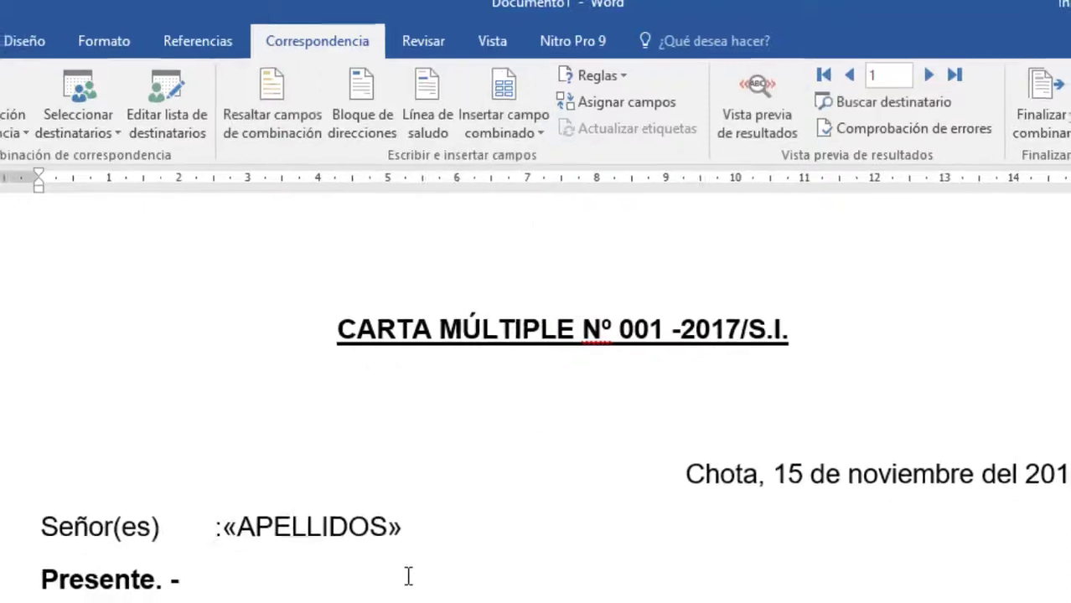
text(,)
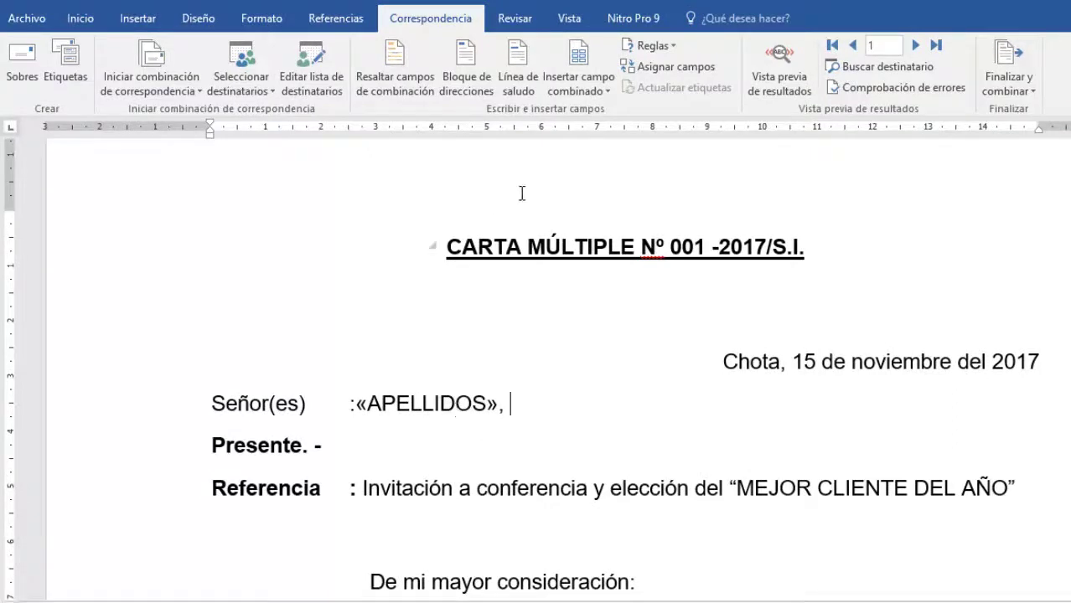
click(604, 91)
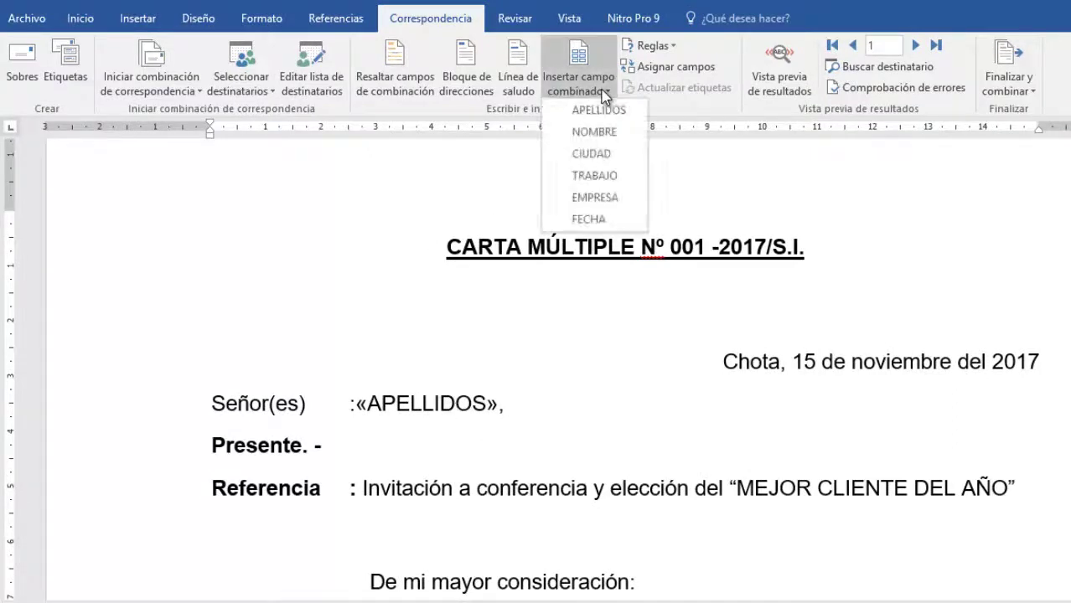
click(614, 135)
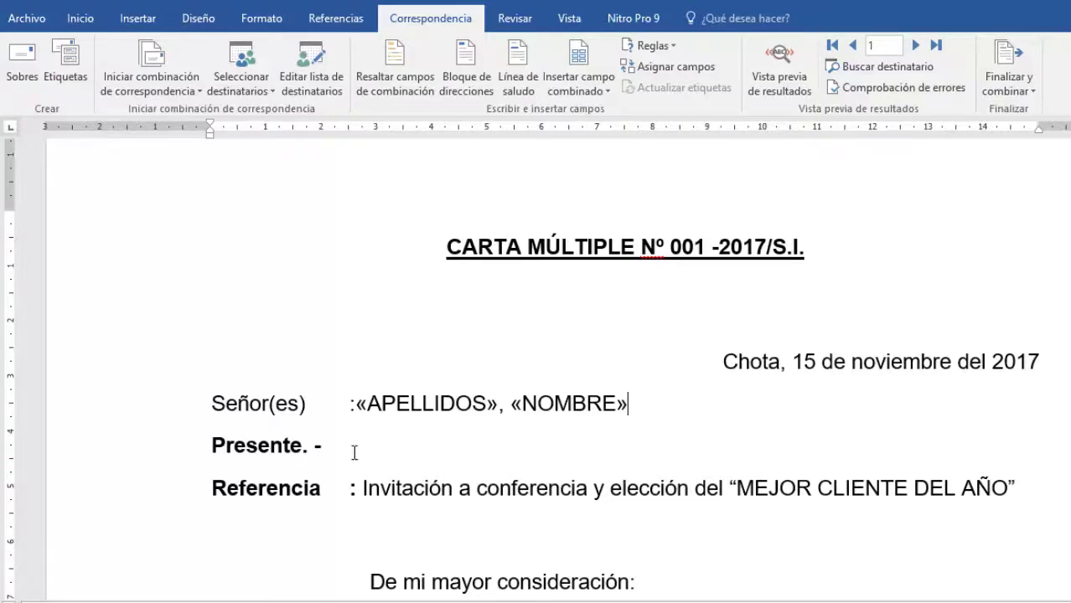
Step: Insert «TRABAJO» after Ocupación, «CIUDAD» on the Ciudad line and «EMPRESA» on the Empresa line
scroll(394, 419, down, 3)
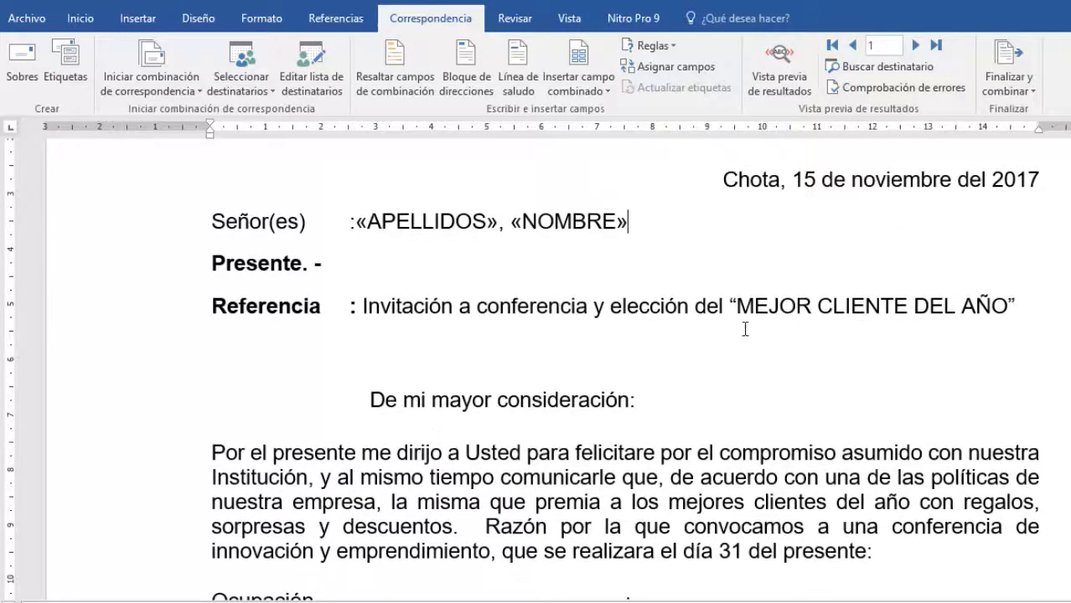
scroll(587, 350, down, 3)
scroll(494, 347, down, 2)
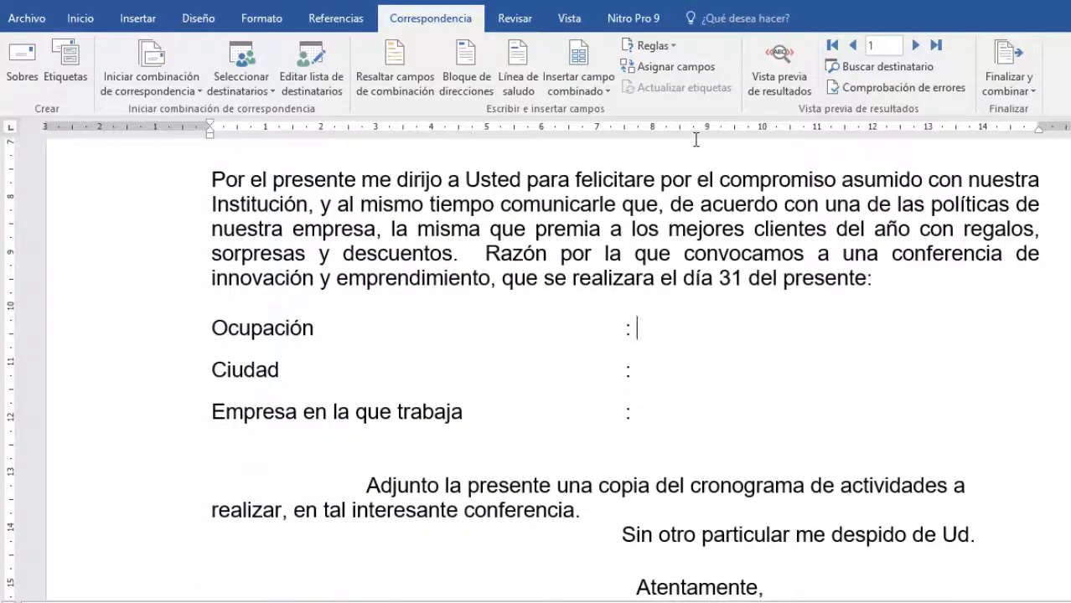
click(603, 92)
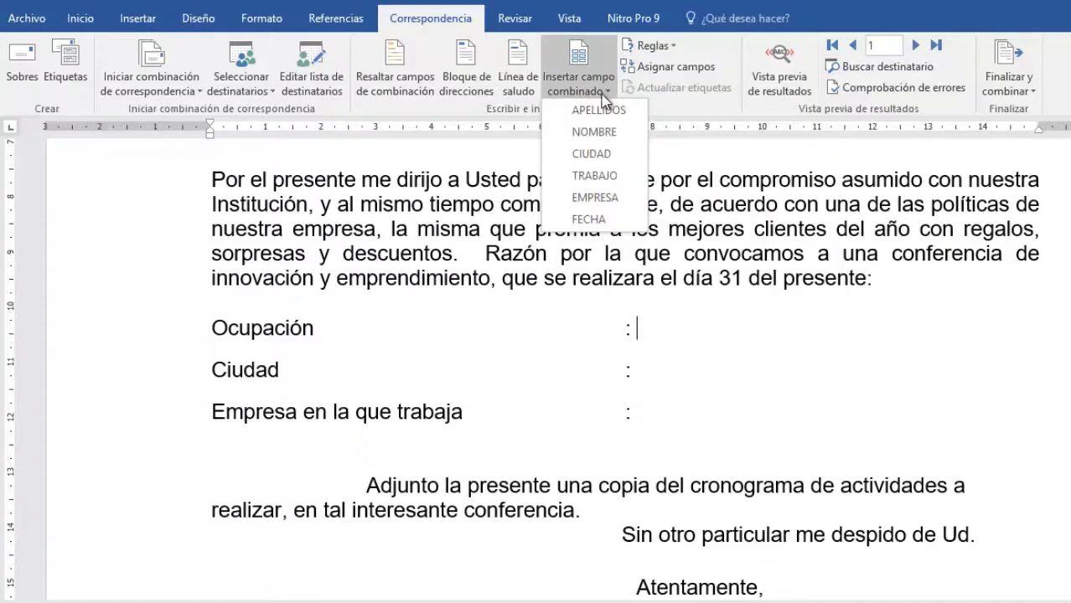
click(614, 177)
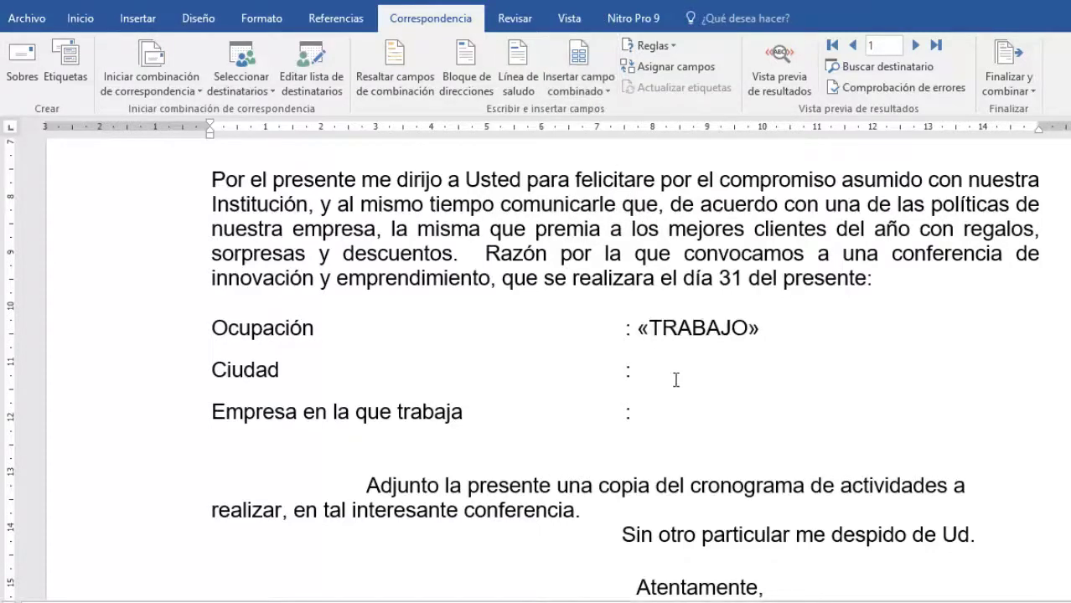
click(578, 84)
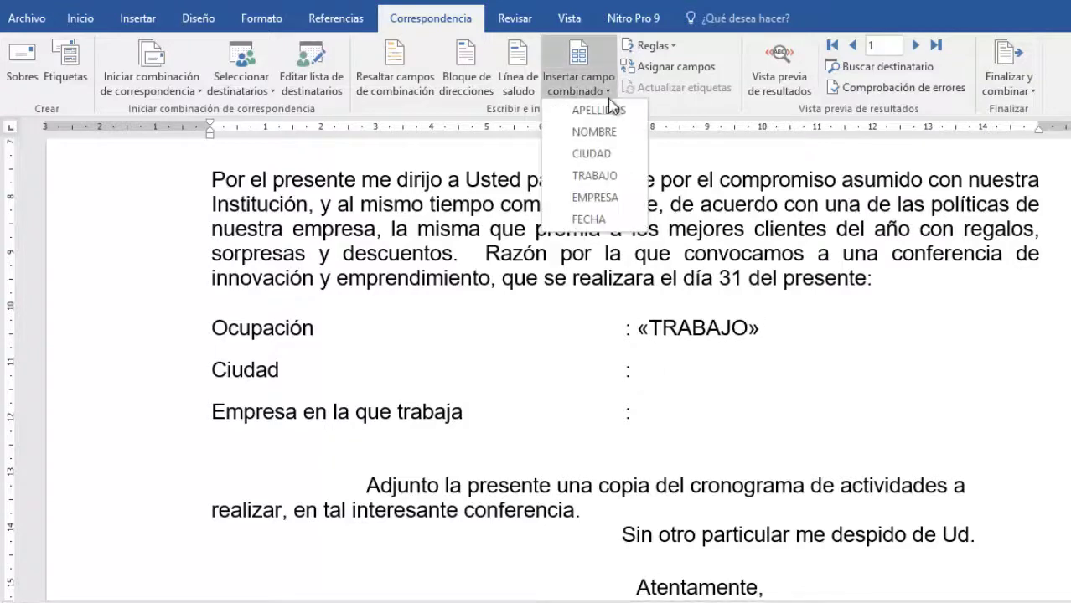
click(625, 154)
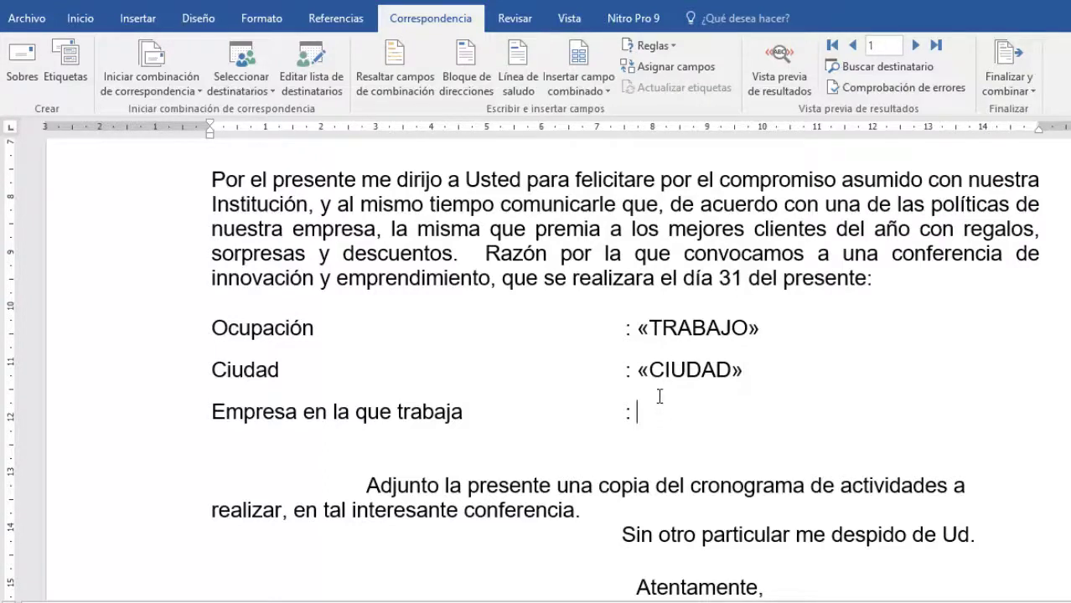
click(604, 93)
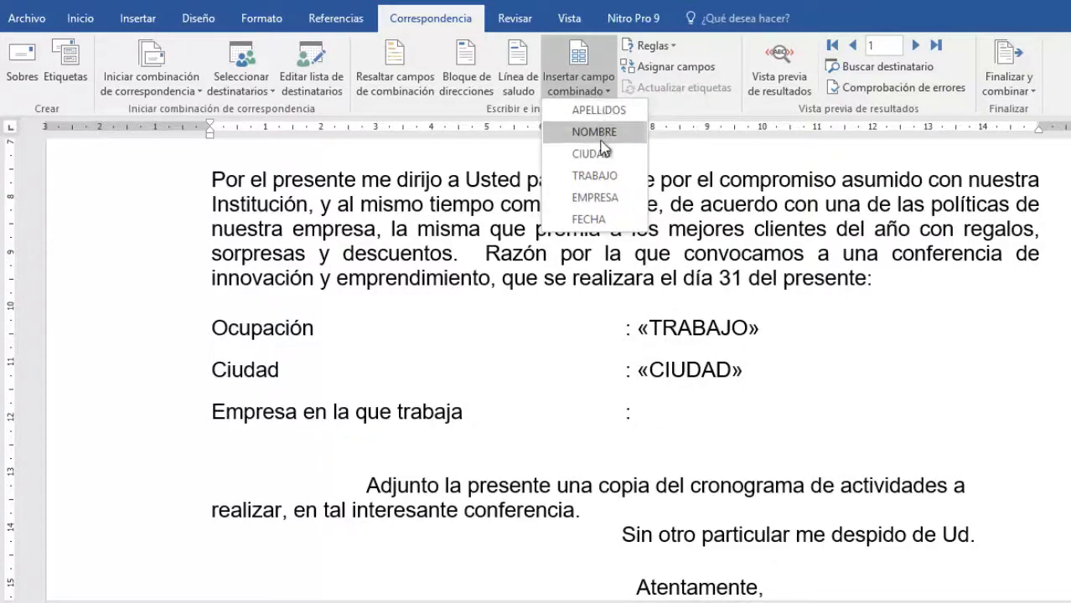
click(605, 197)
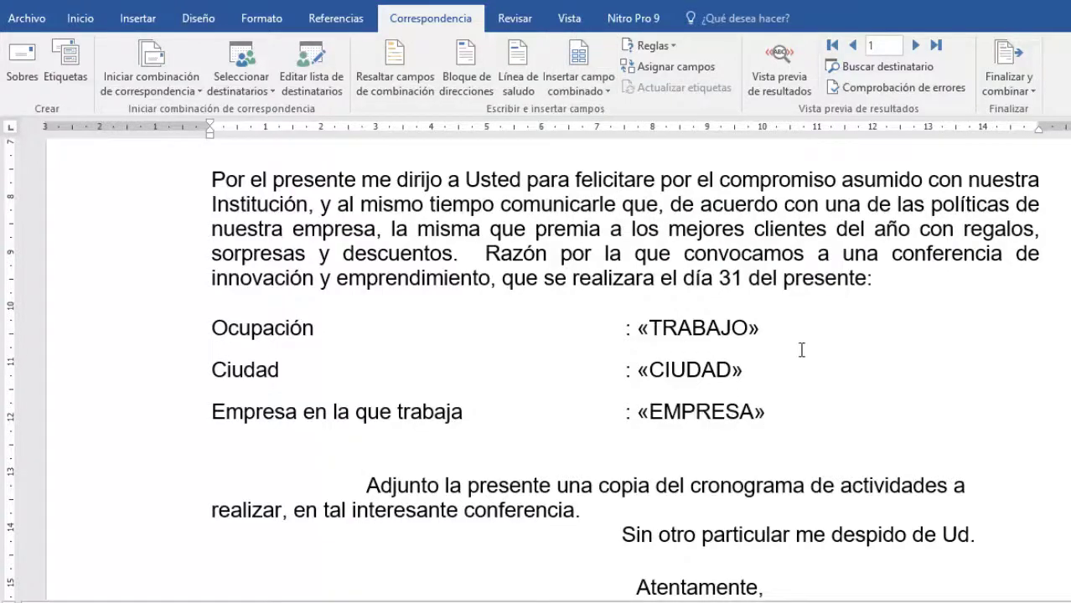
scroll(801, 350, down, 3)
Step: Turn on the results preview and check the first client's company on the Empresa line
scroll(782, 371, down, 1)
scroll(724, 342, down, 2)
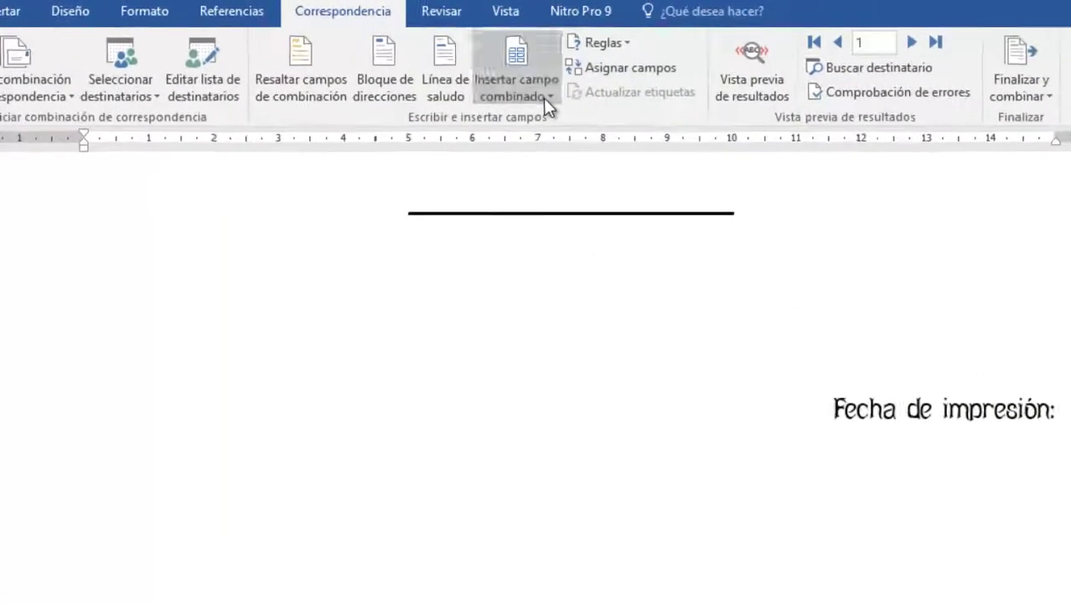
click(465, 83)
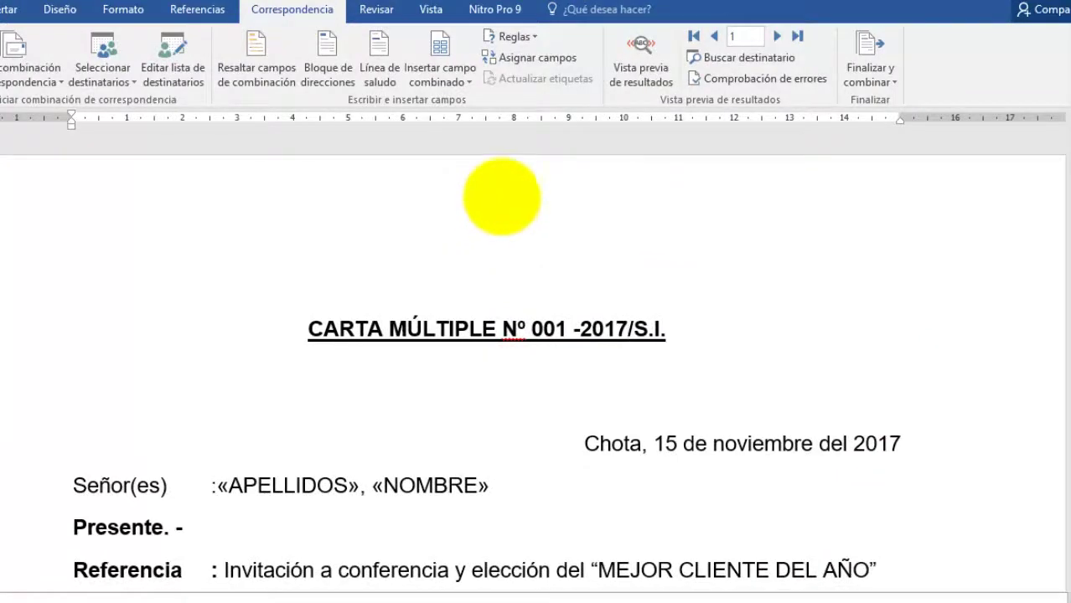
click(641, 55)
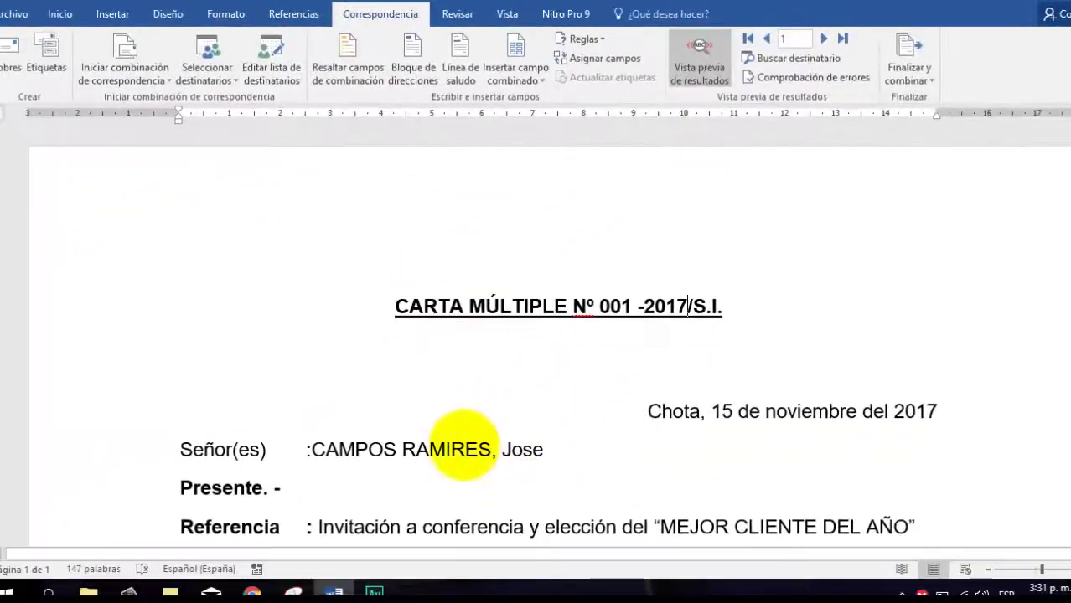
scroll(494, 452, down, 2)
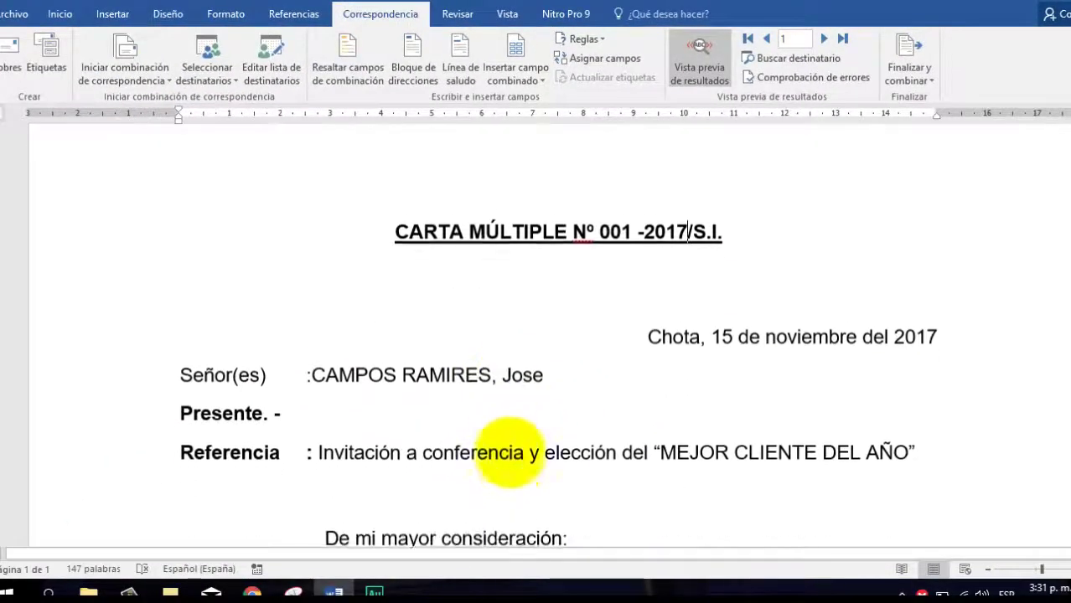
scroll(515, 451, down, 2)
scroll(513, 456, down, 2)
scroll(513, 461, down, 4)
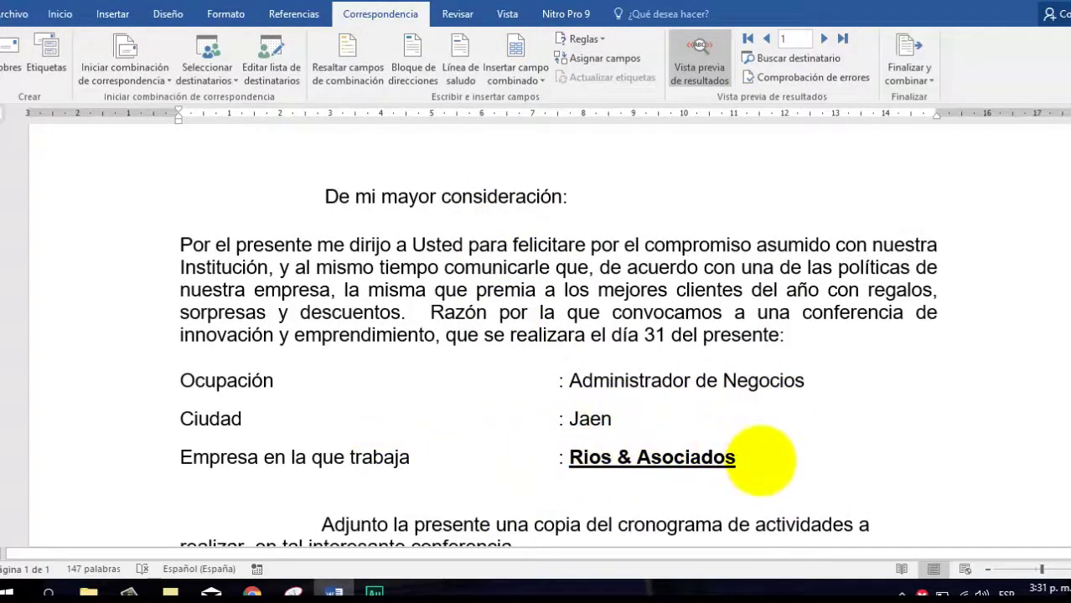
drag(759, 459, 597, 456)
key(ctrl+Home)
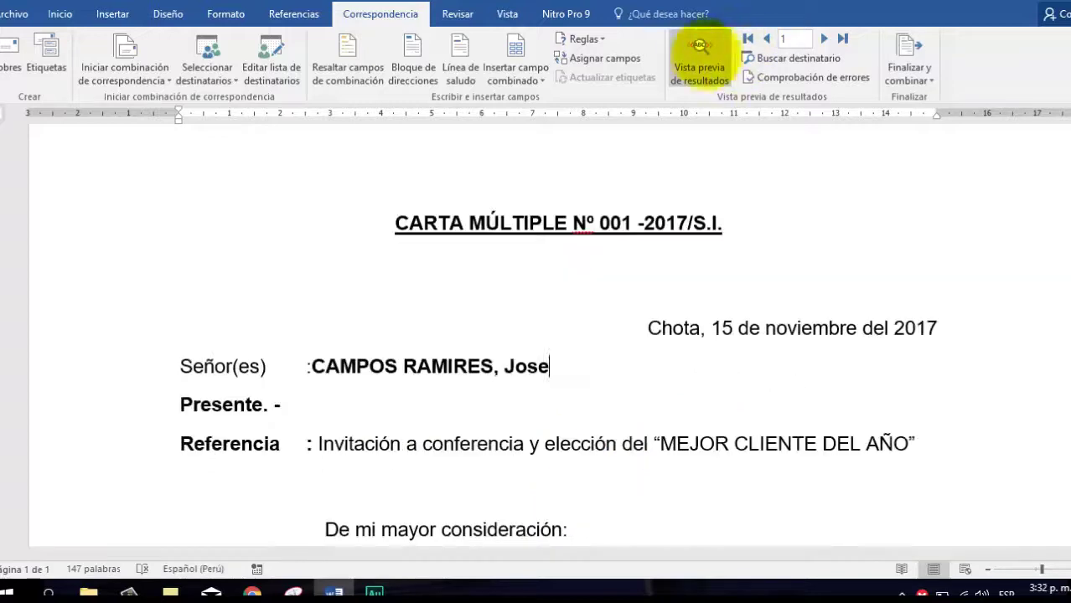
Step: Step the preview forward to record 4 and place the cursor in its company value
click(823, 39)
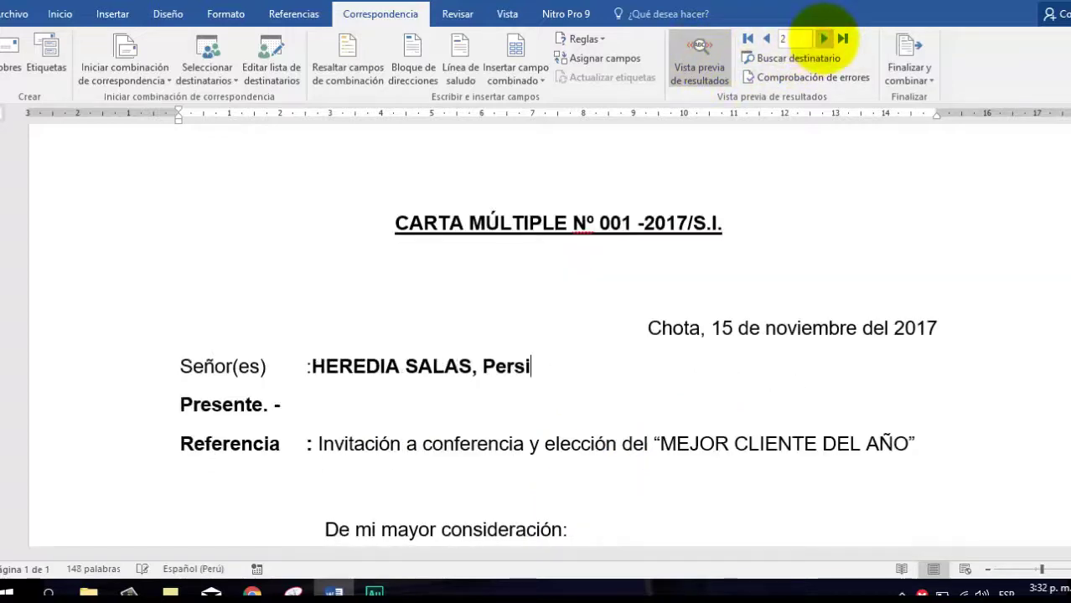
scroll(741, 287, down, 4)
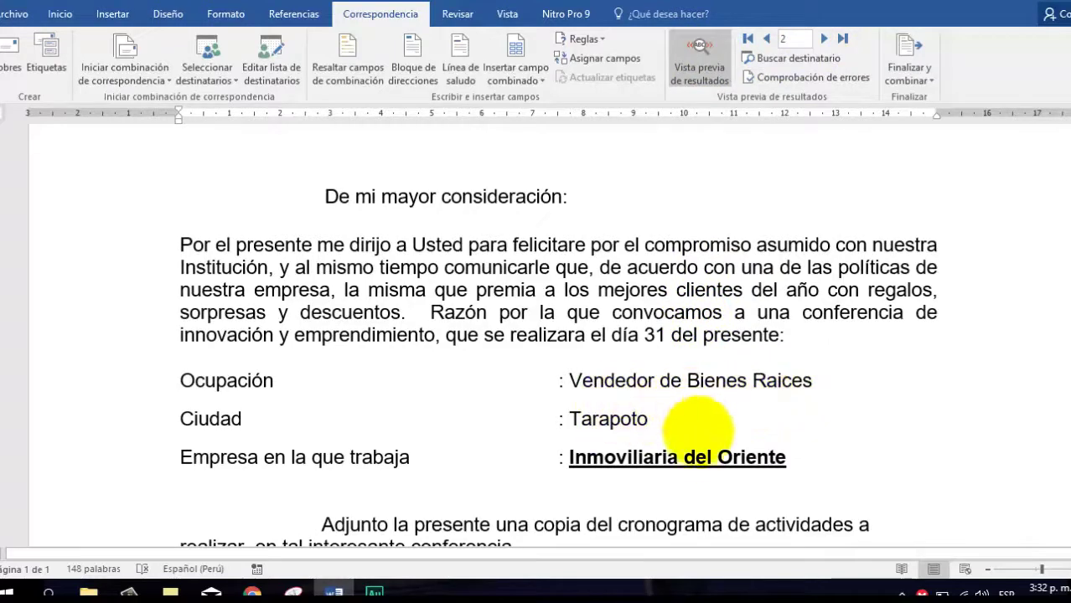
scroll(659, 455, up, 4)
scroll(730, 232, up, 2)
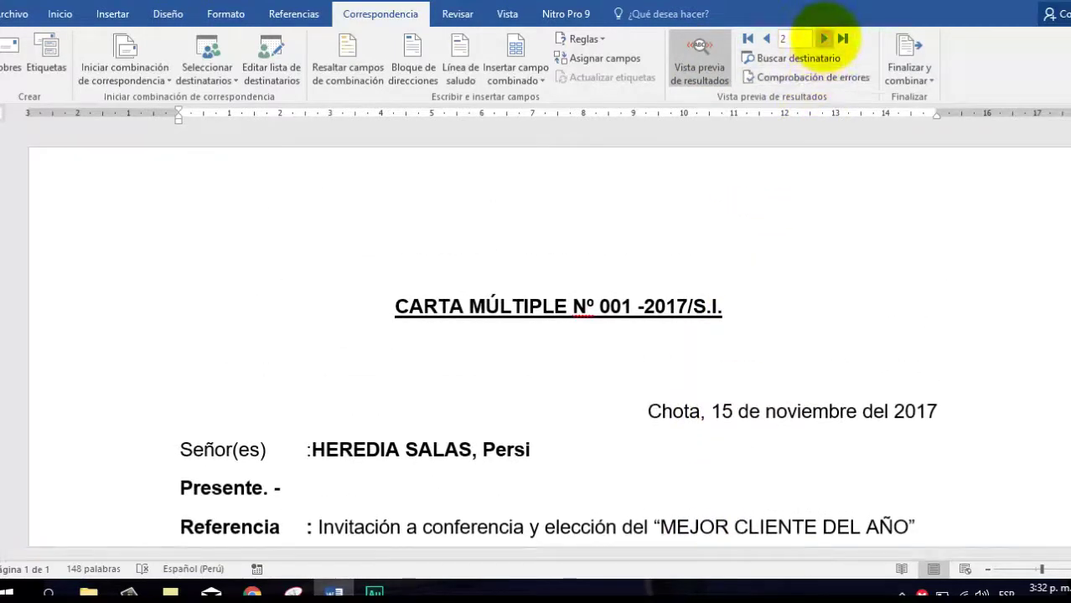
click(824, 38)
click(824, 39)
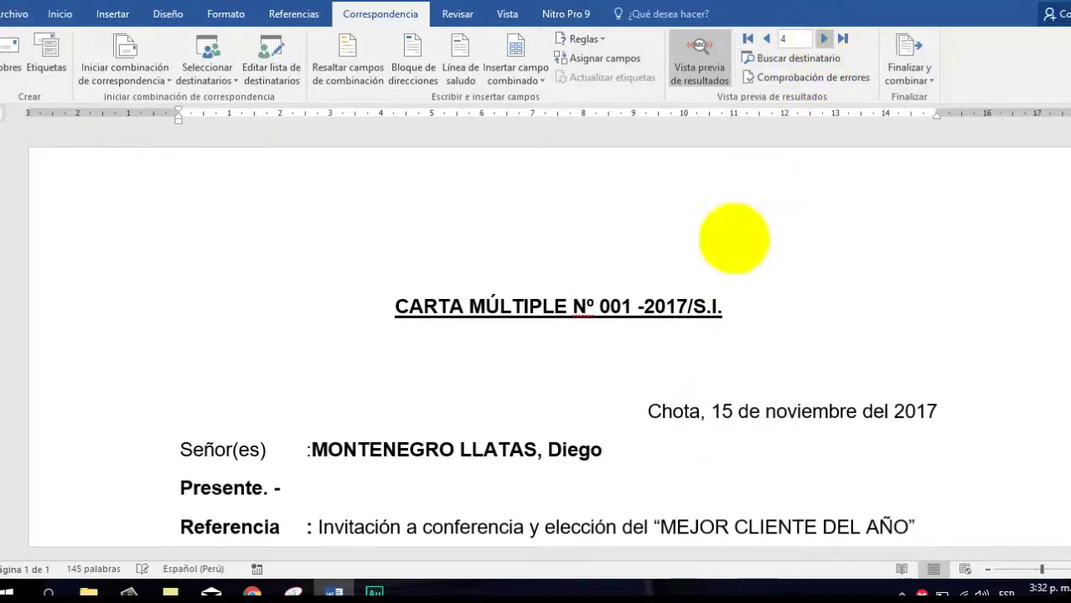
scroll(543, 404, down, 2)
scroll(543, 404, down, 5)
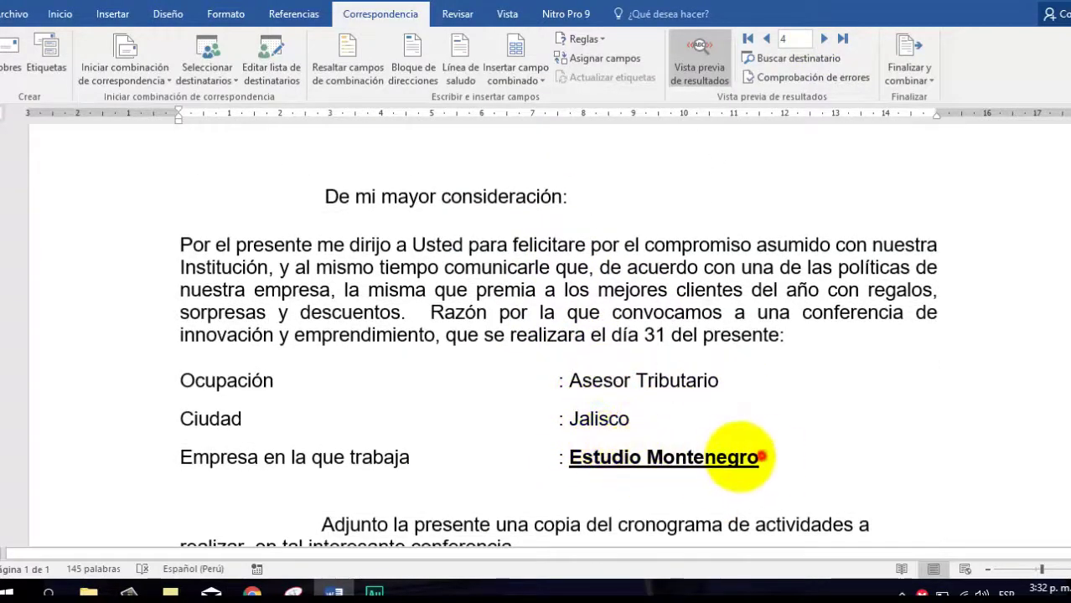
click(729, 455)
Step: Turn off underline and bold on record 4's company name on the Empresa line
drag(597, 460, 570, 459)
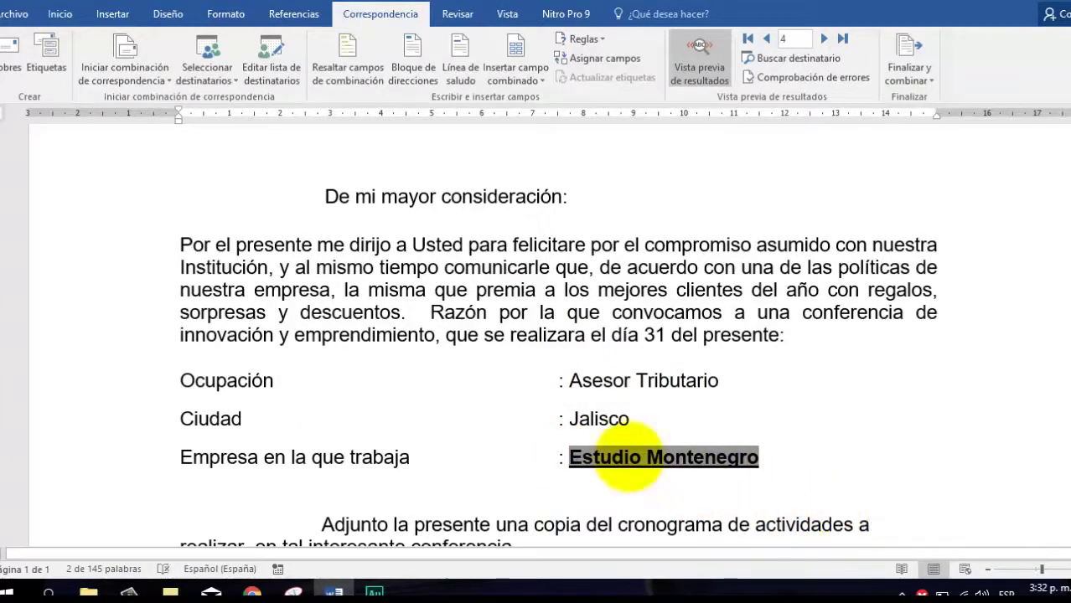
click(60, 15)
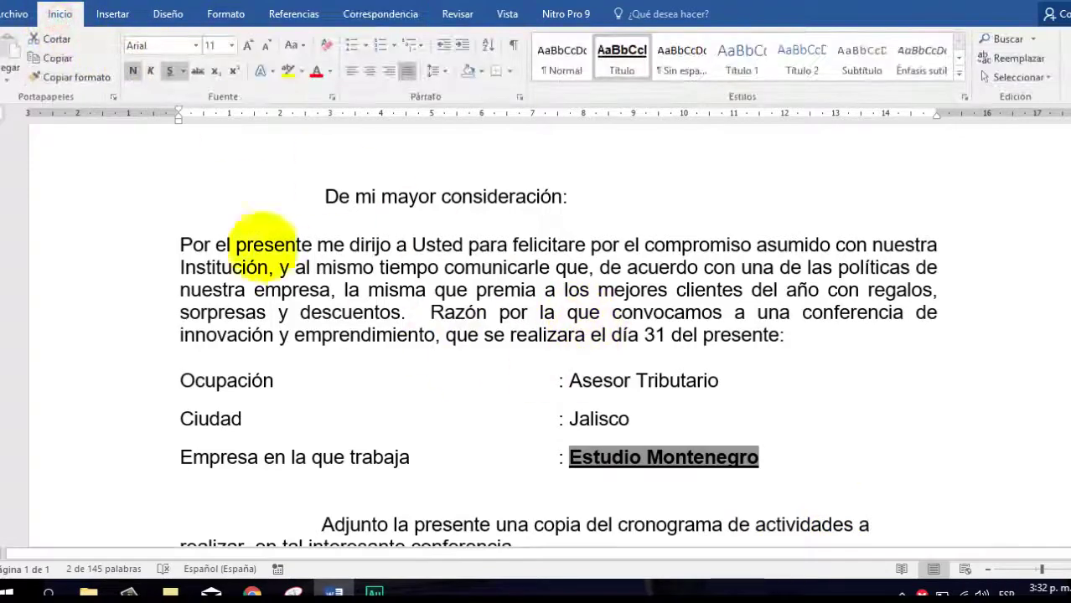
click(171, 70)
click(133, 71)
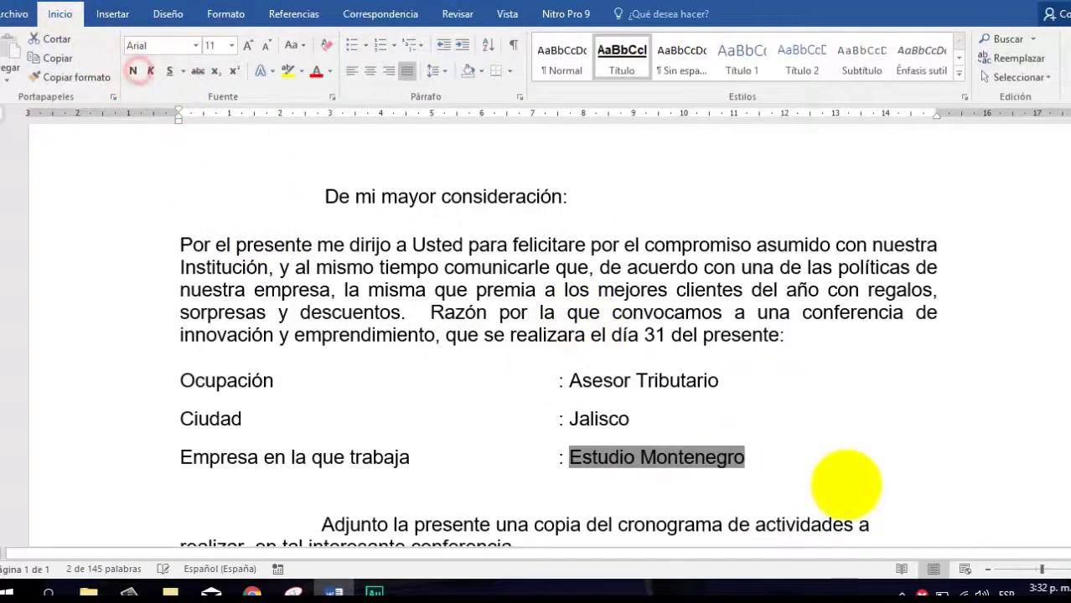
click(851, 479)
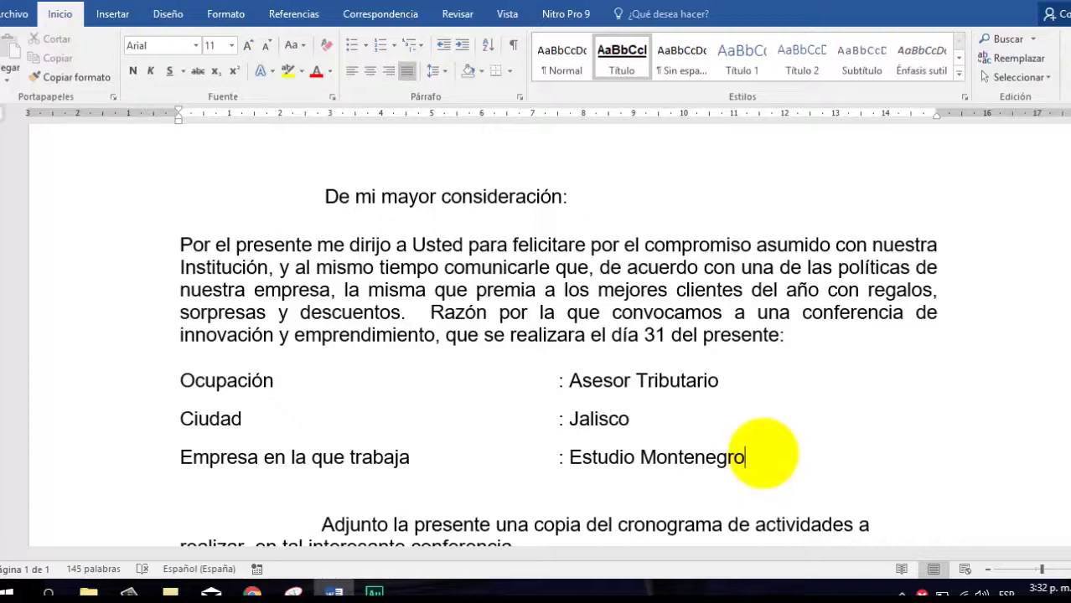
scroll(763, 394, up, 6)
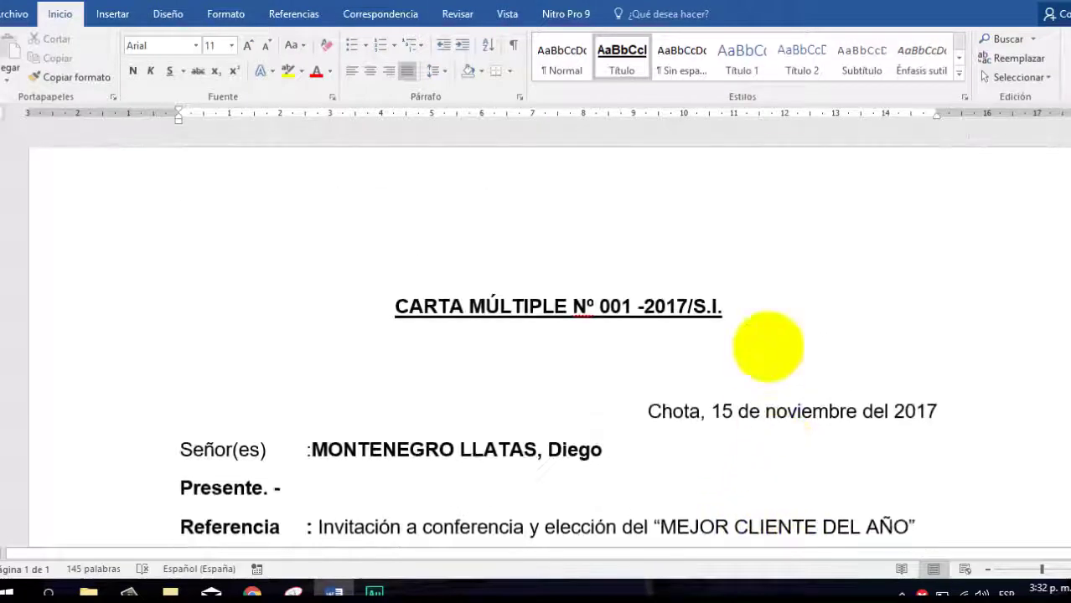
click(390, 15)
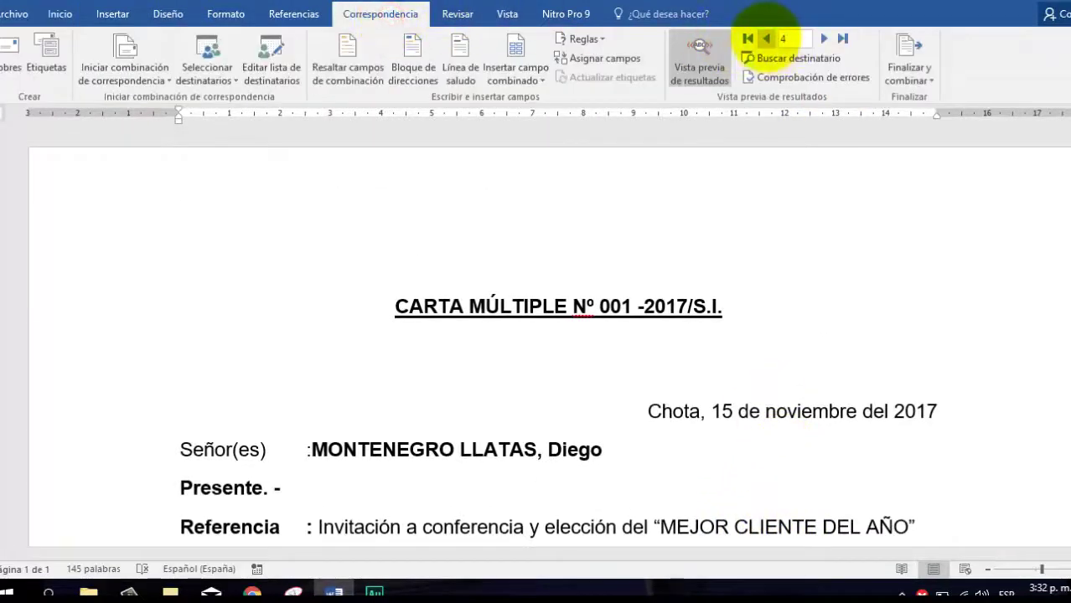
click(765, 38)
click(766, 38)
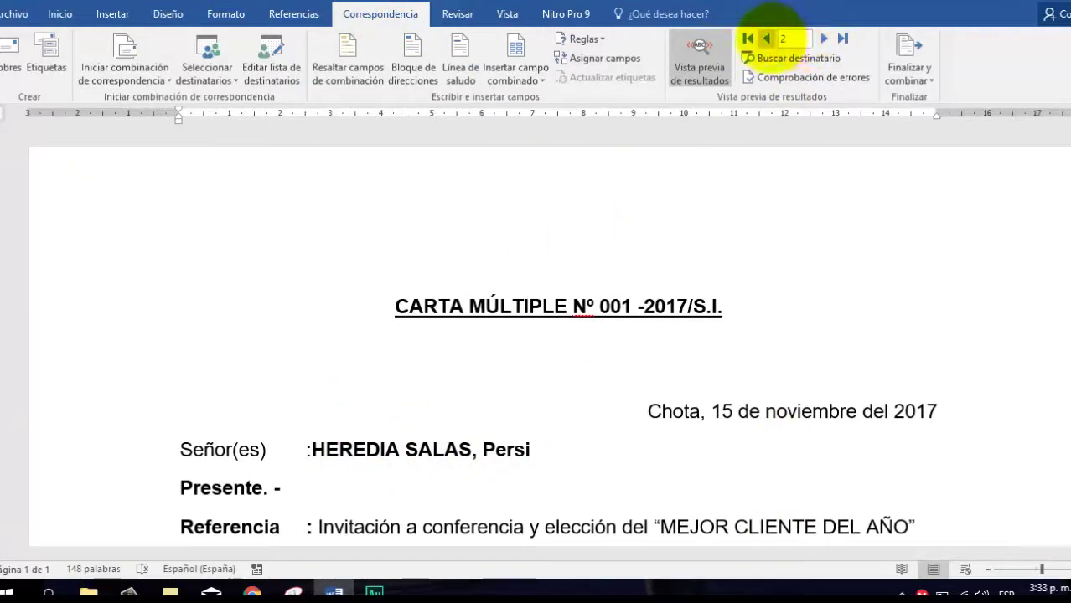
click(768, 38)
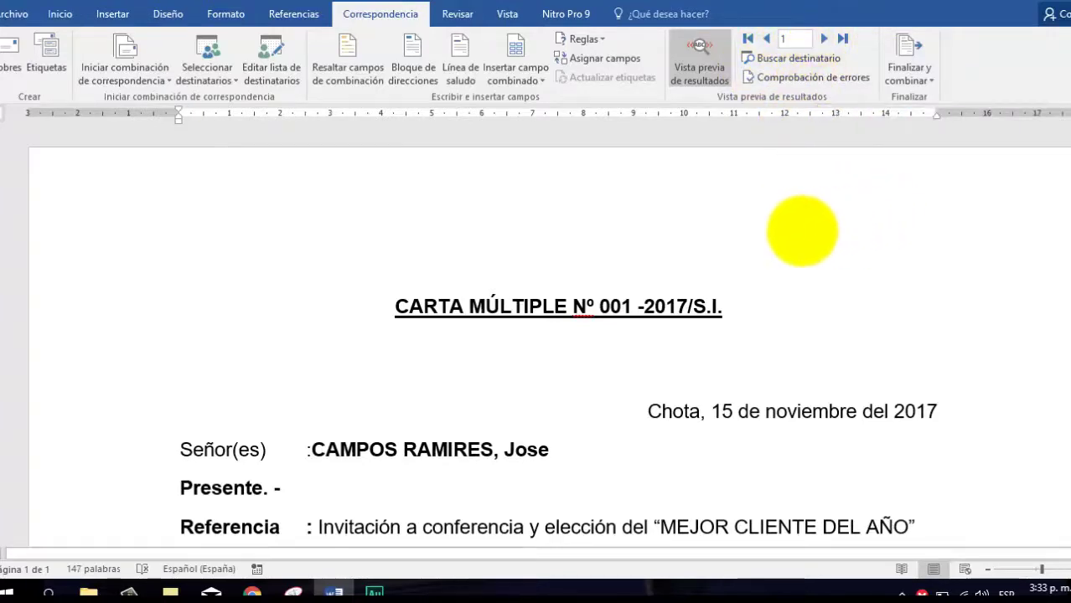
scroll(800, 235, down, 3)
scroll(800, 236, down, 10)
scroll(800, 236, down, 10)
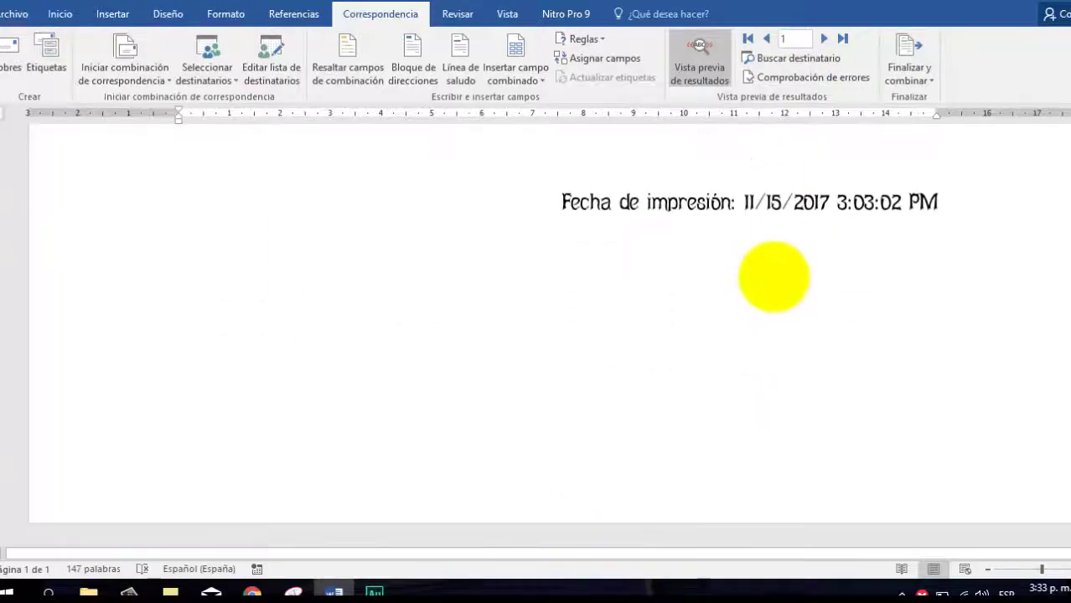
scroll(778, 249, up, 18)
scroll(779, 249, up, 4)
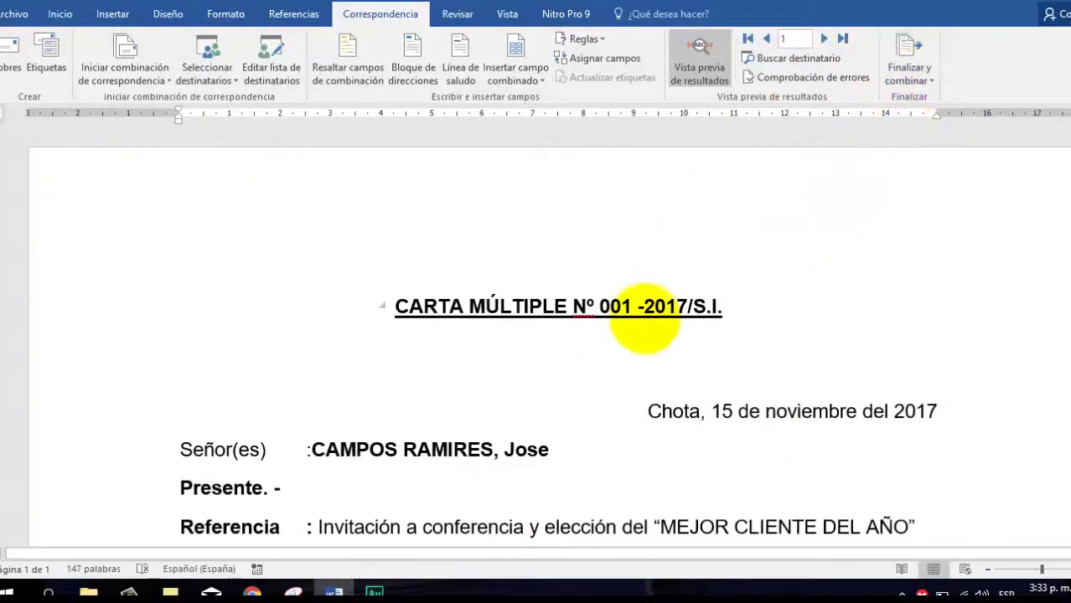
scroll(643, 321, down, 6)
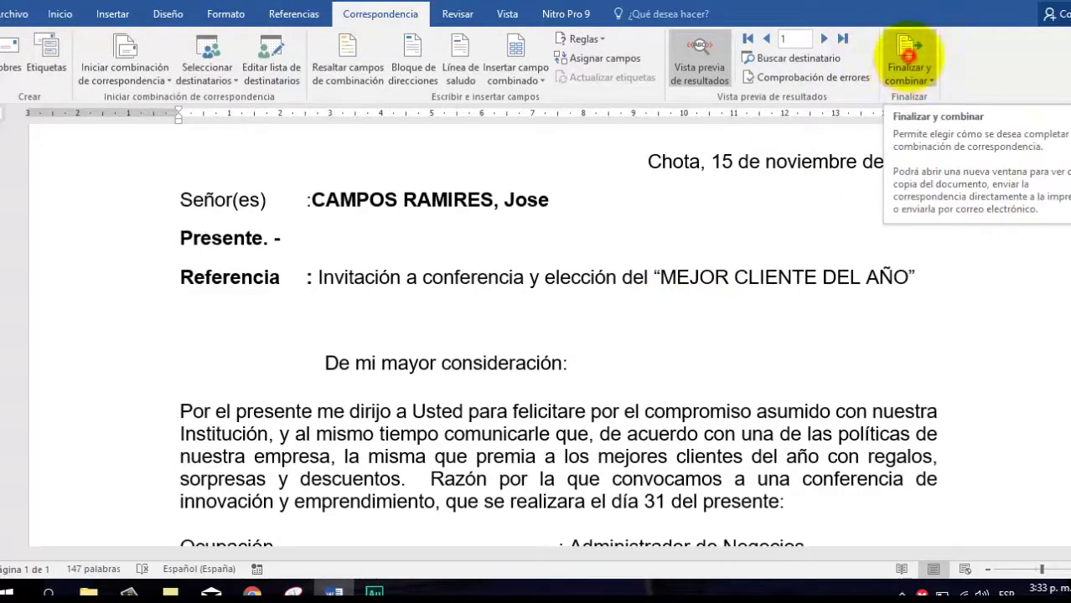
Step: Finish the merge with Editar documentos individuales, choosing Todos the records
click(908, 54)
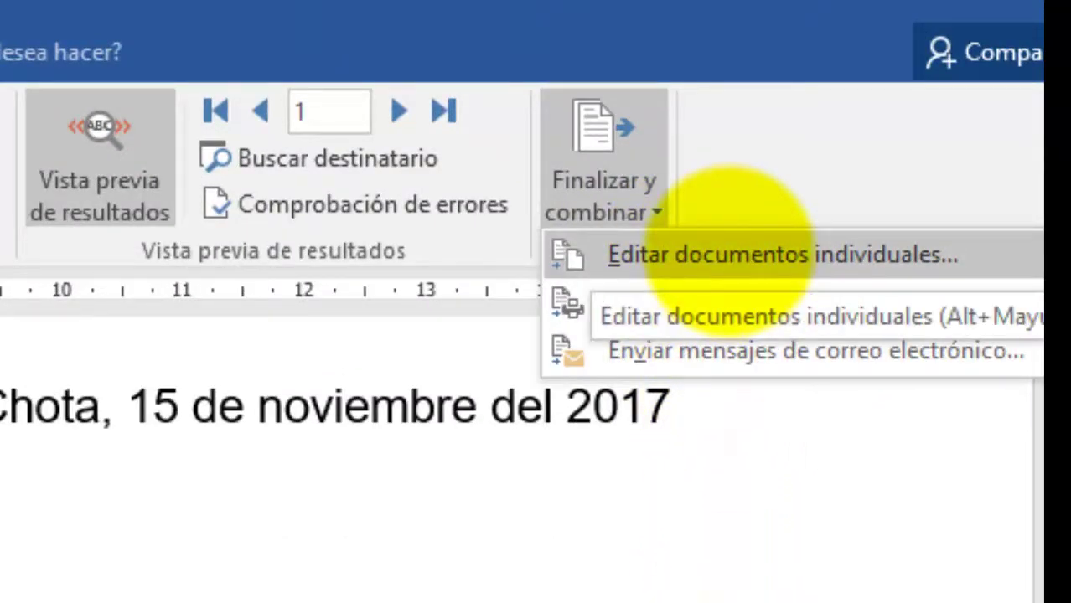
click(729, 251)
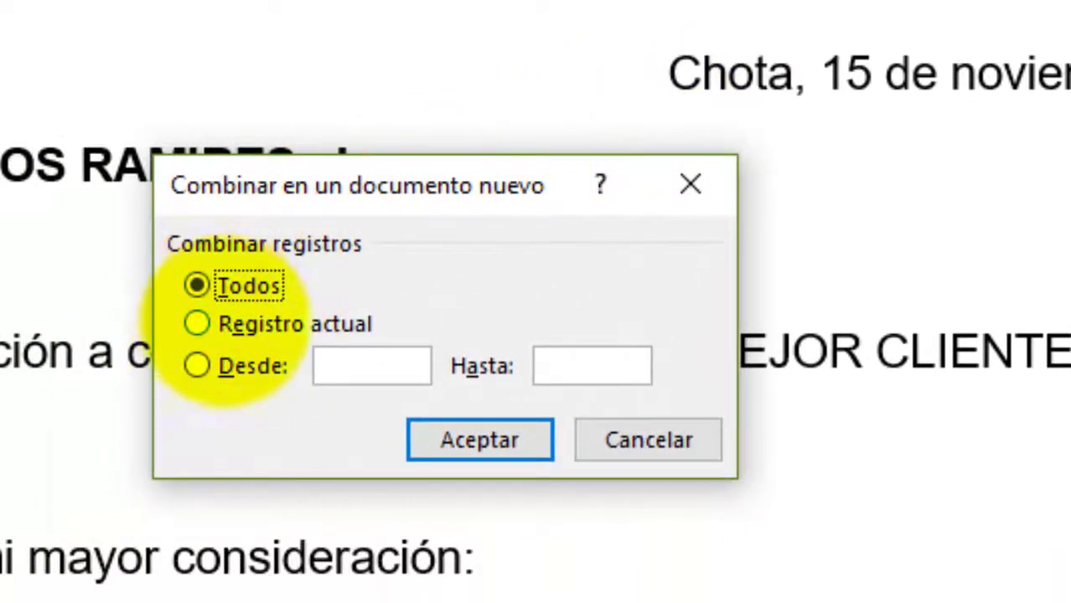
click(378, 364)
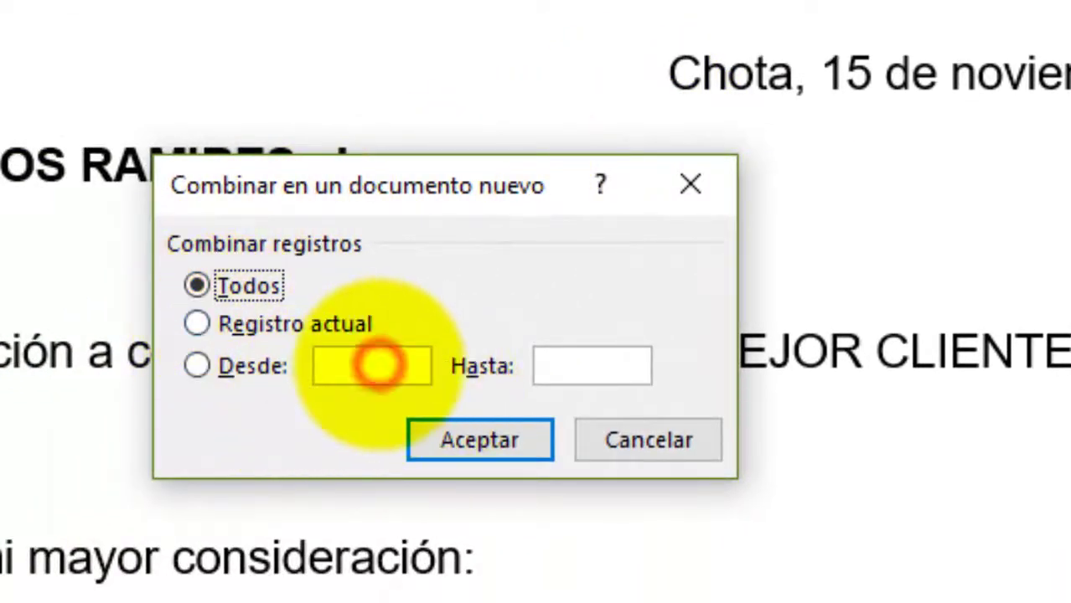
click(196, 284)
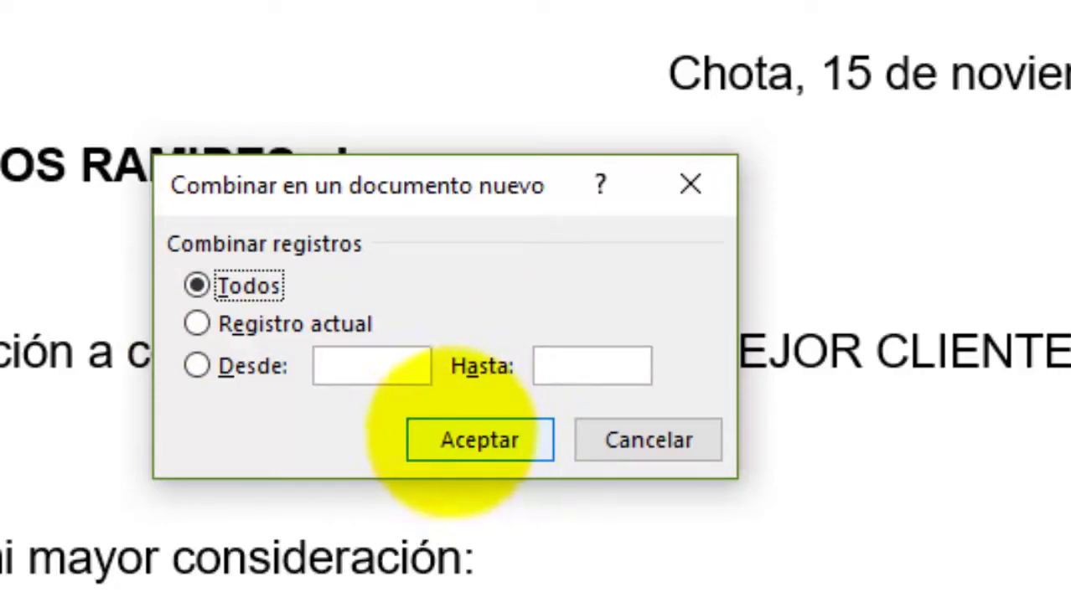
click(464, 436)
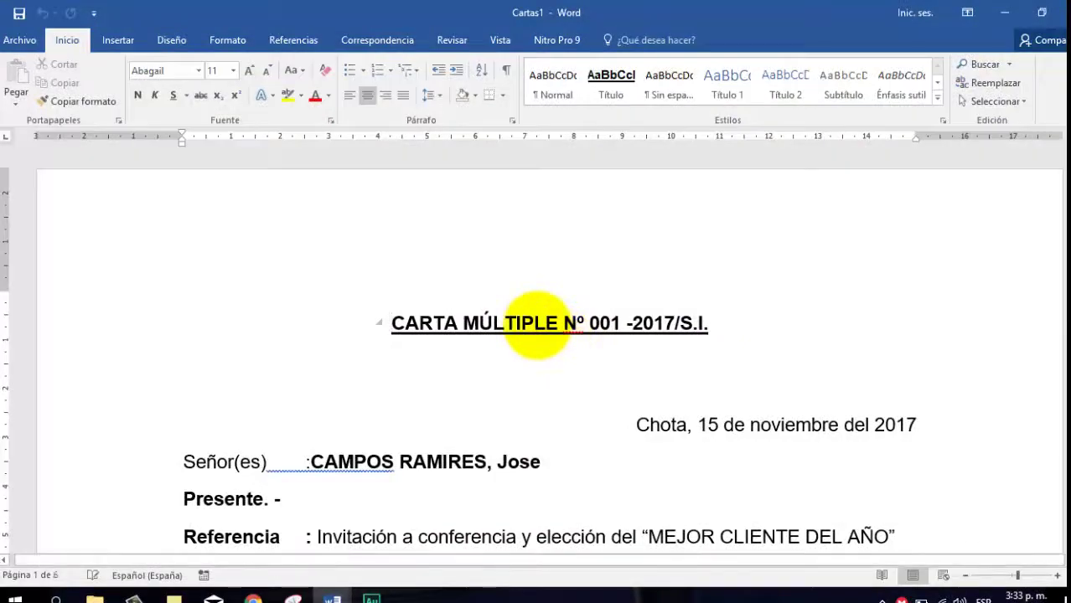
Step: Scroll through the six merged letters in Cartas1, one client per page
scroll(536, 325, down, 5)
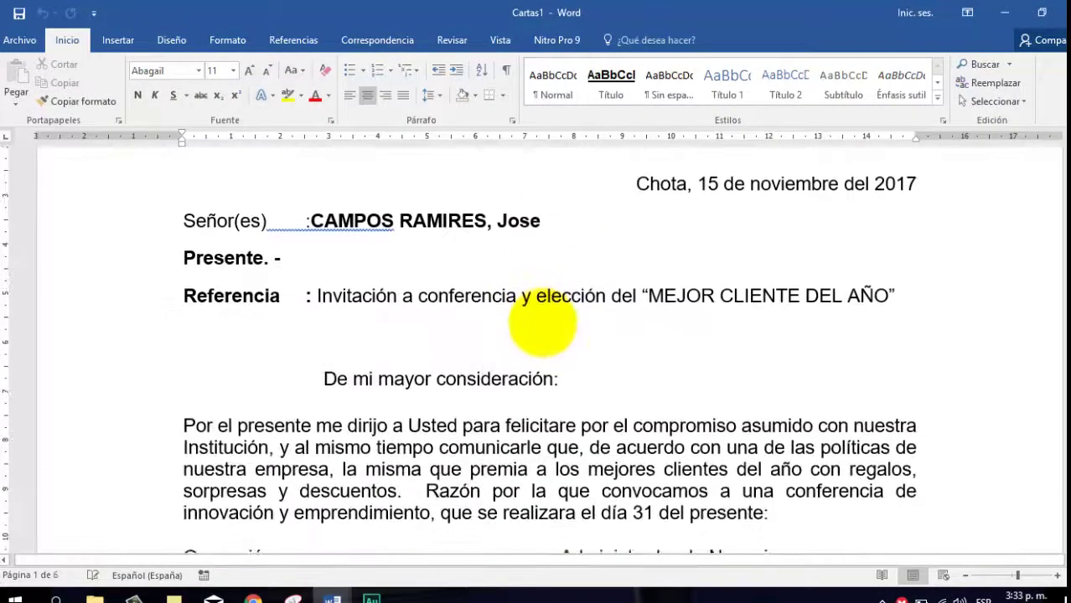
scroll(540, 325, down, 5)
scroll(549, 322, down, 7)
scroll(558, 317, down, 10)
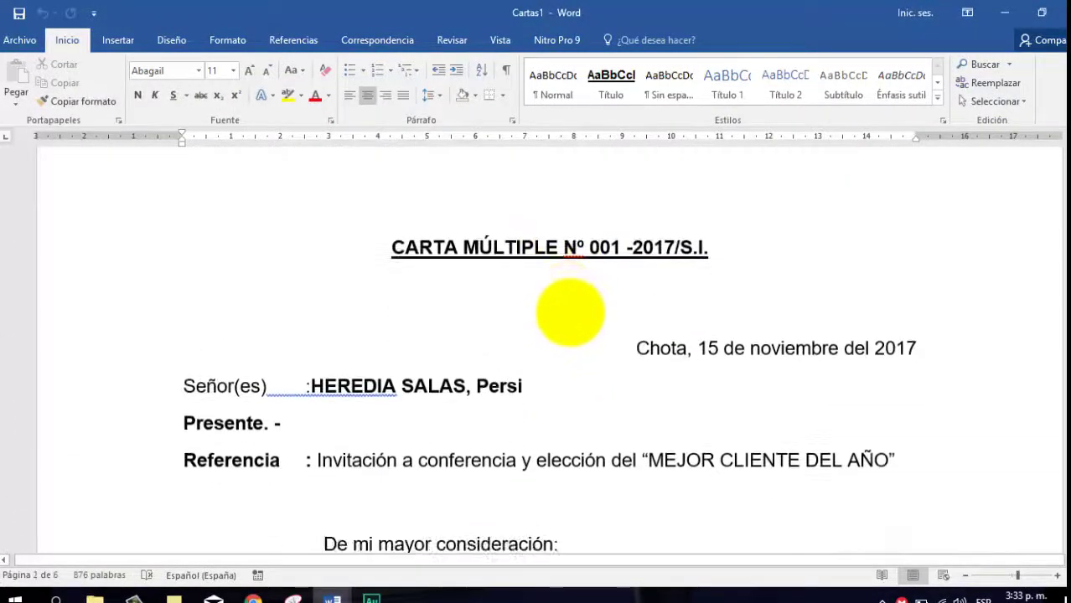
scroll(572, 312, up, 4)
scroll(571, 315, down, 5)
scroll(523, 317, down, 15)
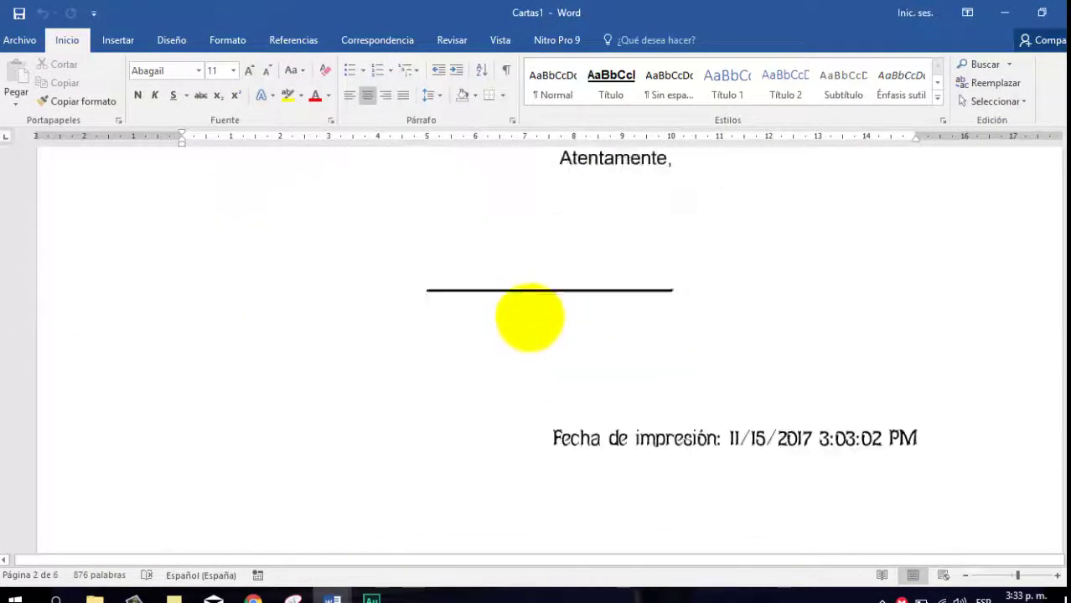
scroll(528, 313, down, 5)
scroll(528, 312, down, 3)
scroll(469, 251, down, 8)
scroll(478, 288, up, 5)
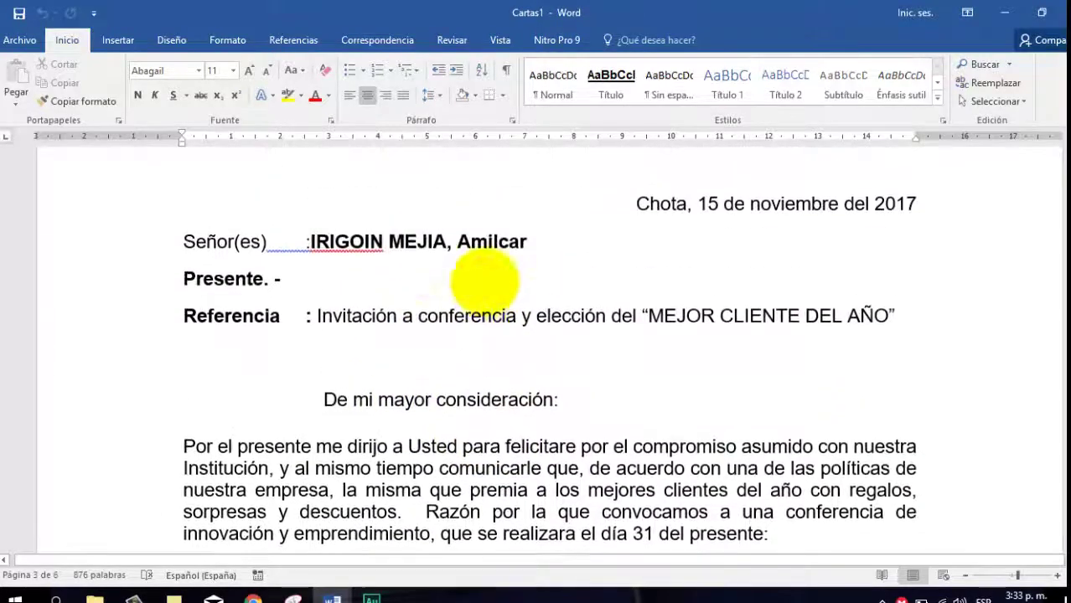
scroll(541, 267, down, 4)
scroll(545, 252, down, 10)
scroll(549, 286, down, 5)
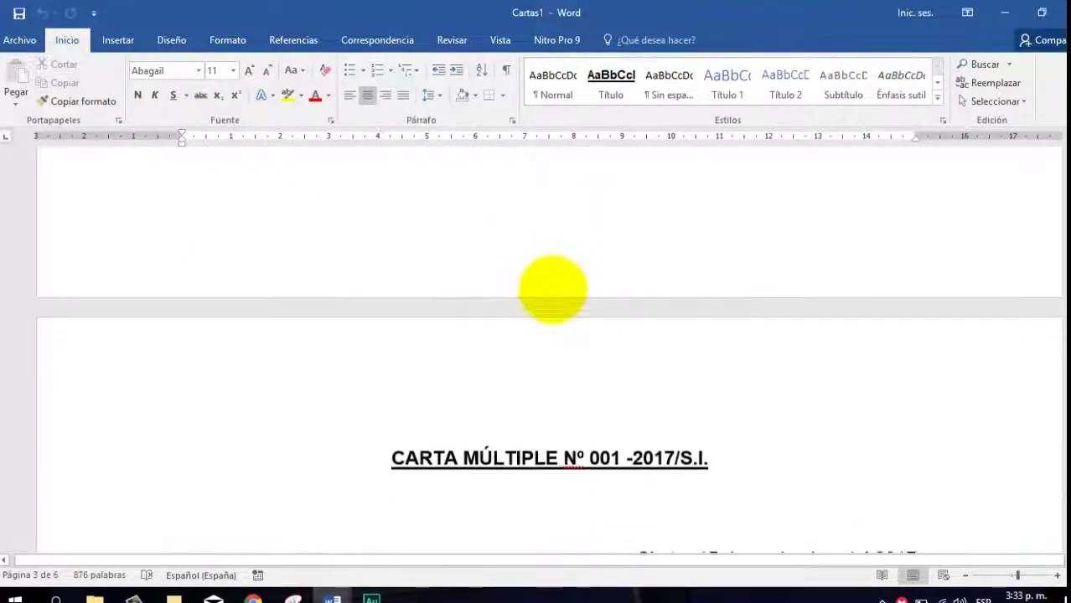
scroll(531, 291, down, 5)
scroll(494, 299, down, 2)
scroll(494, 300, down, 6)
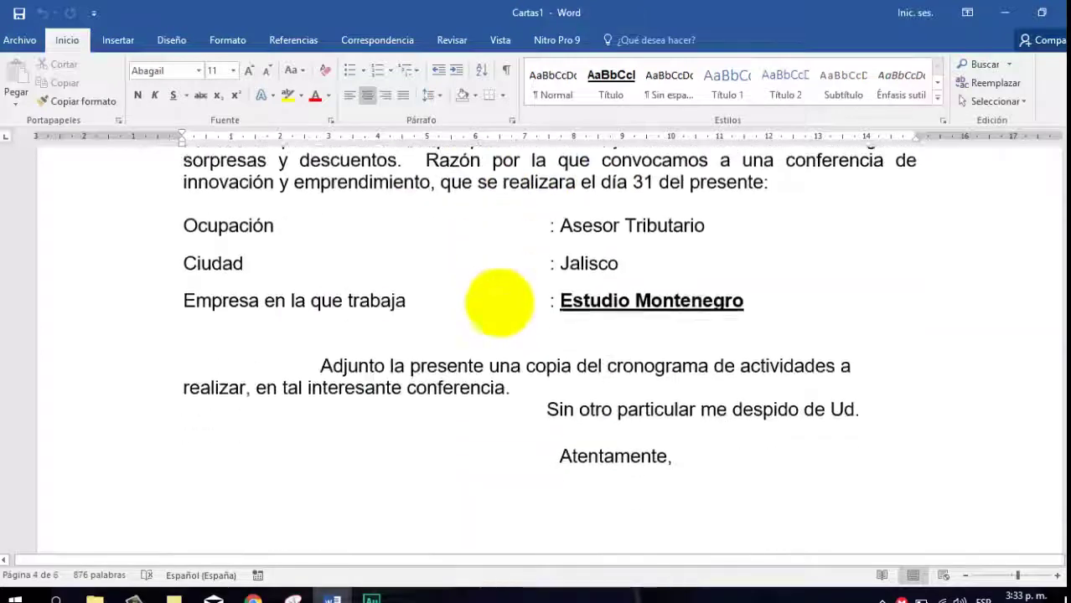
scroll(498, 301, down, 6)
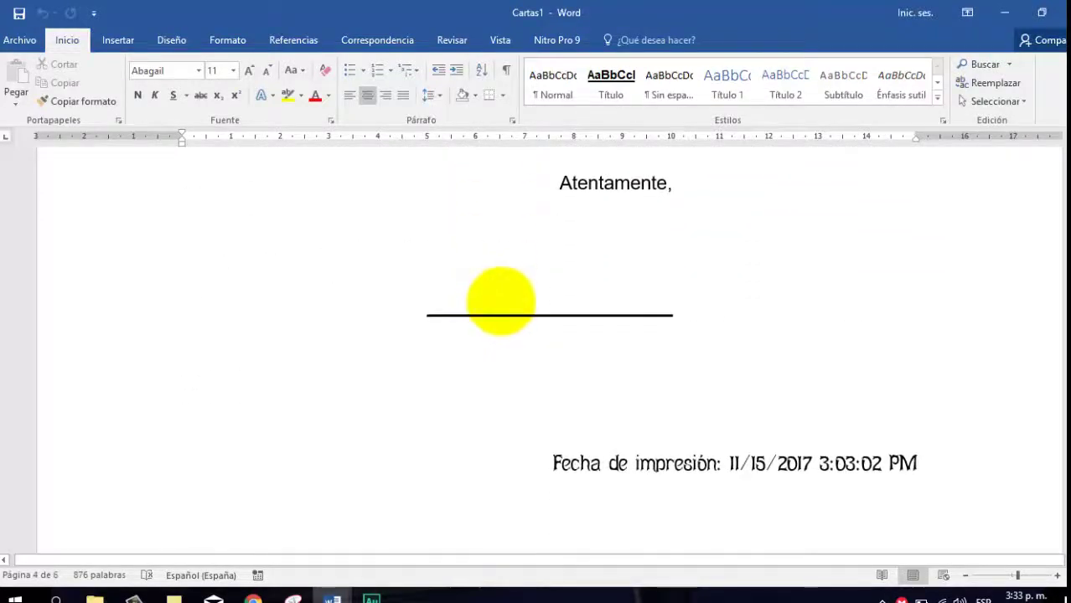
scroll(503, 302, down, 5)
scroll(503, 302, down, 3)
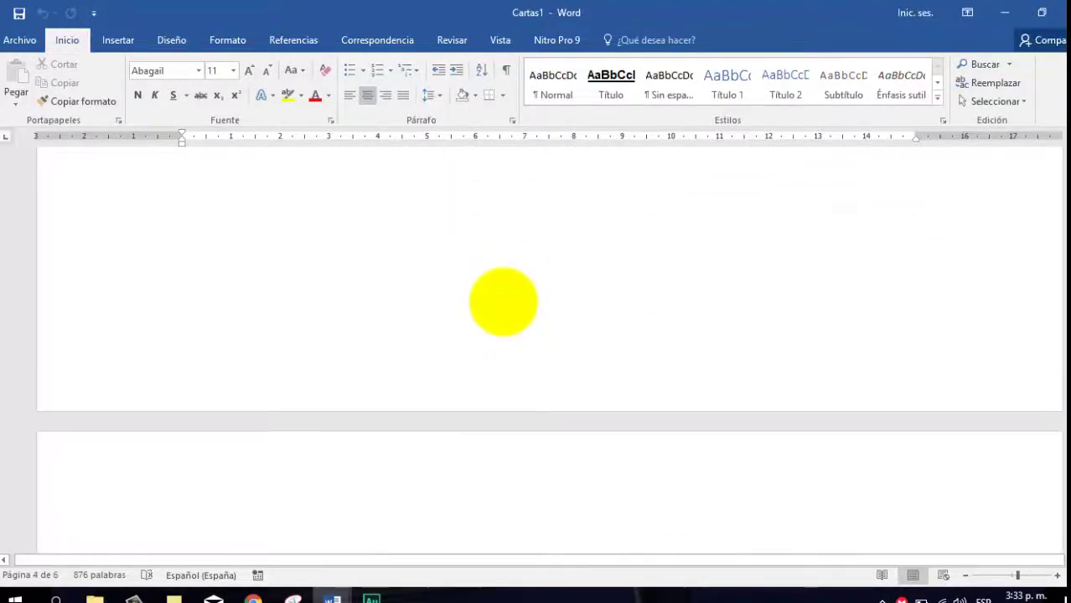
scroll(503, 302, up, 5)
scroll(503, 302, down, 3)
scroll(503, 302, down, 5)
scroll(499, 303, down, 2)
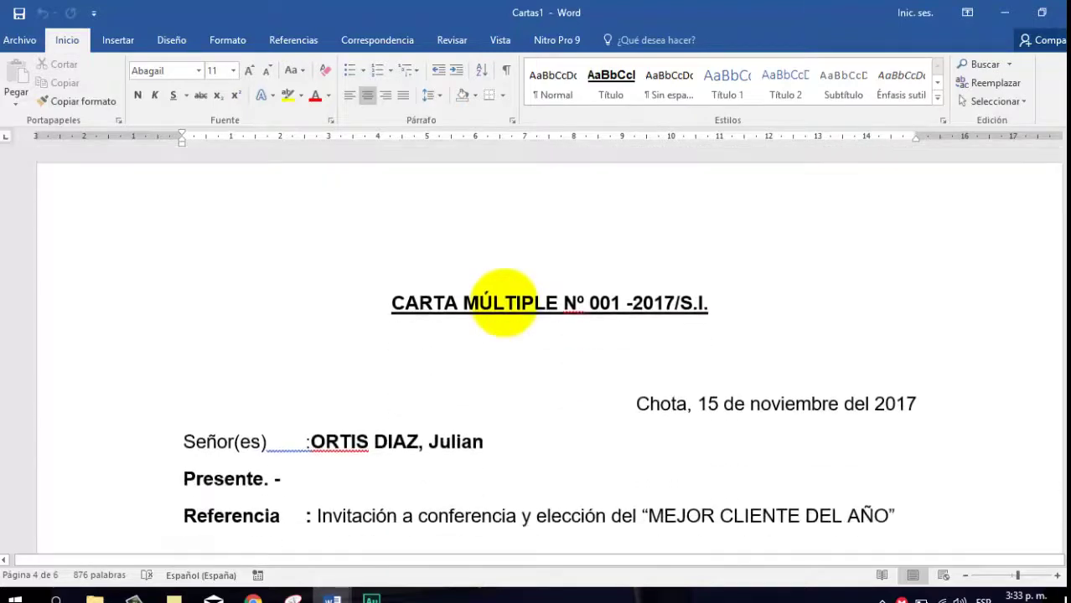
scroll(417, 253, down, 5)
scroll(454, 227, down, 4)
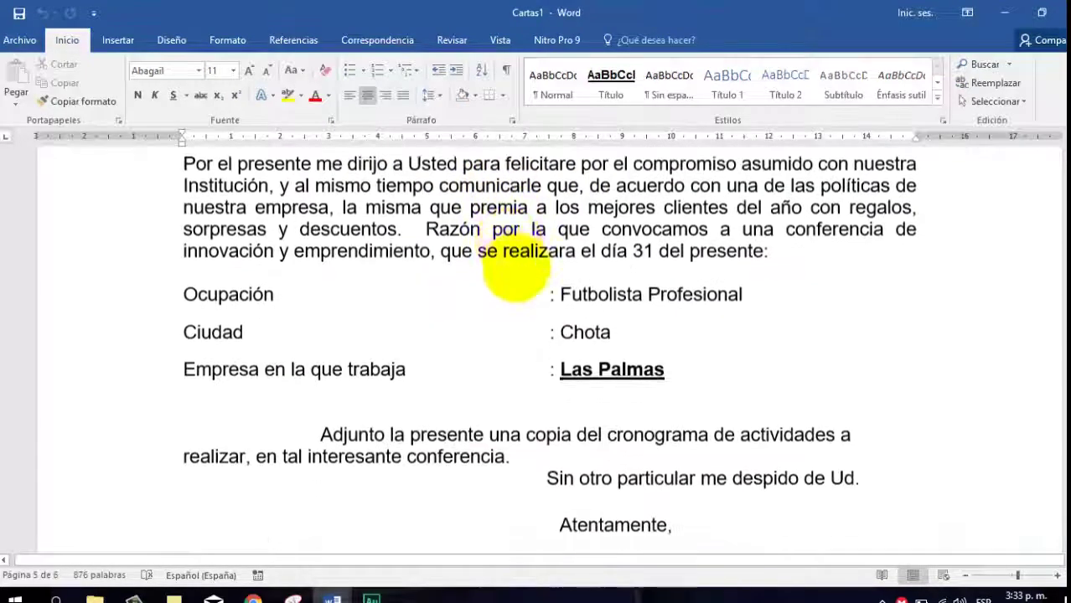
scroll(513, 268, down, 5)
scroll(521, 268, down, 5)
scroll(522, 270, down, 4)
scroll(524, 272, down, 4)
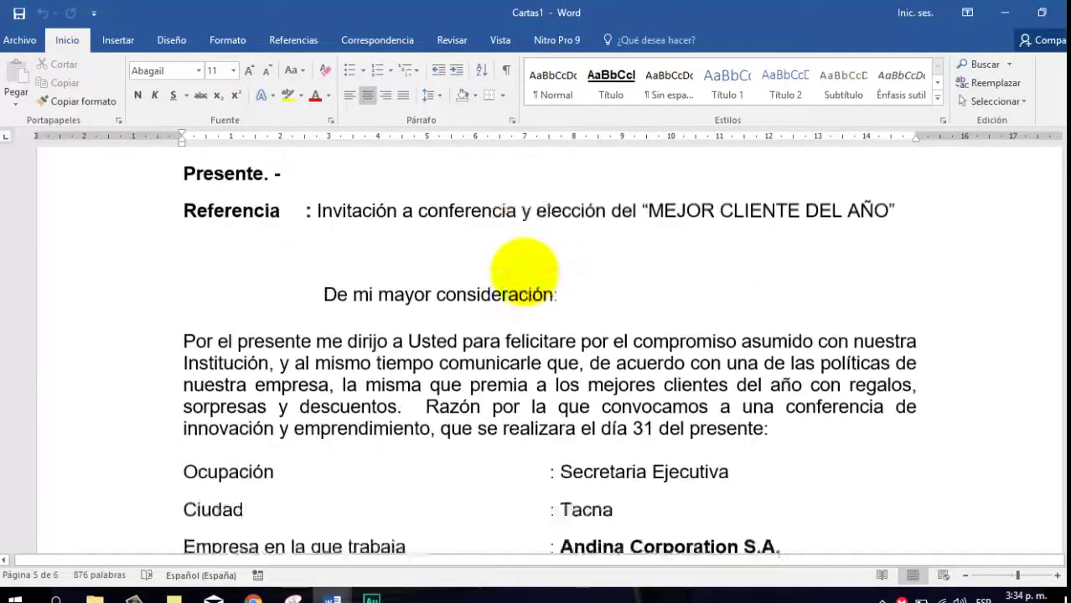
scroll(522, 275, down, 5)
scroll(524, 272, down, 3)
scroll(526, 269, down, 4)
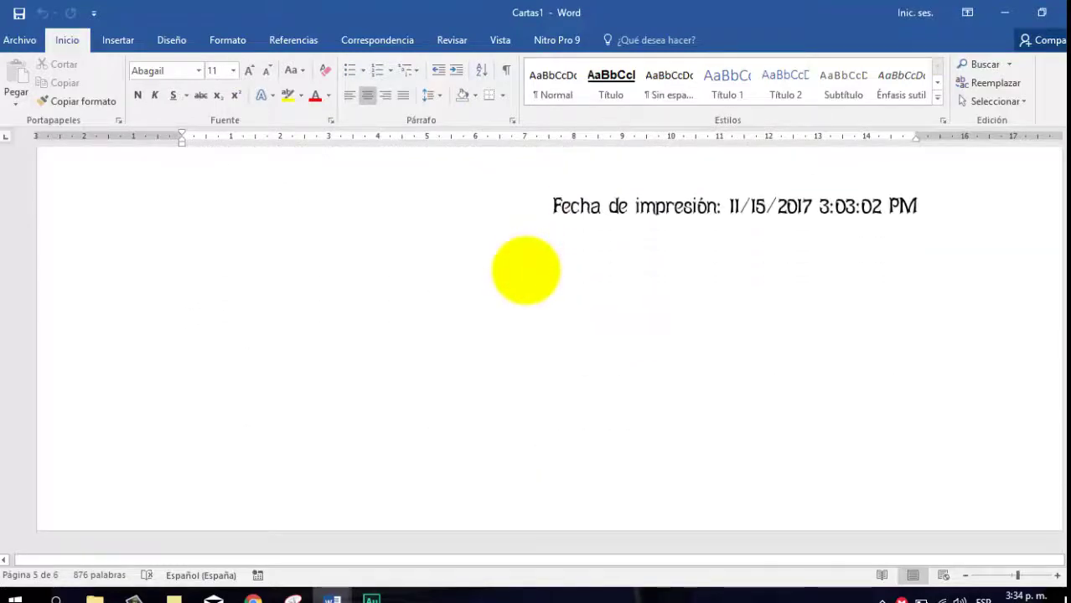
scroll(525, 269, up, 4)
scroll(526, 269, down, 3)
scroll(526, 270, down, 2)
scroll(526, 271, up, 7)
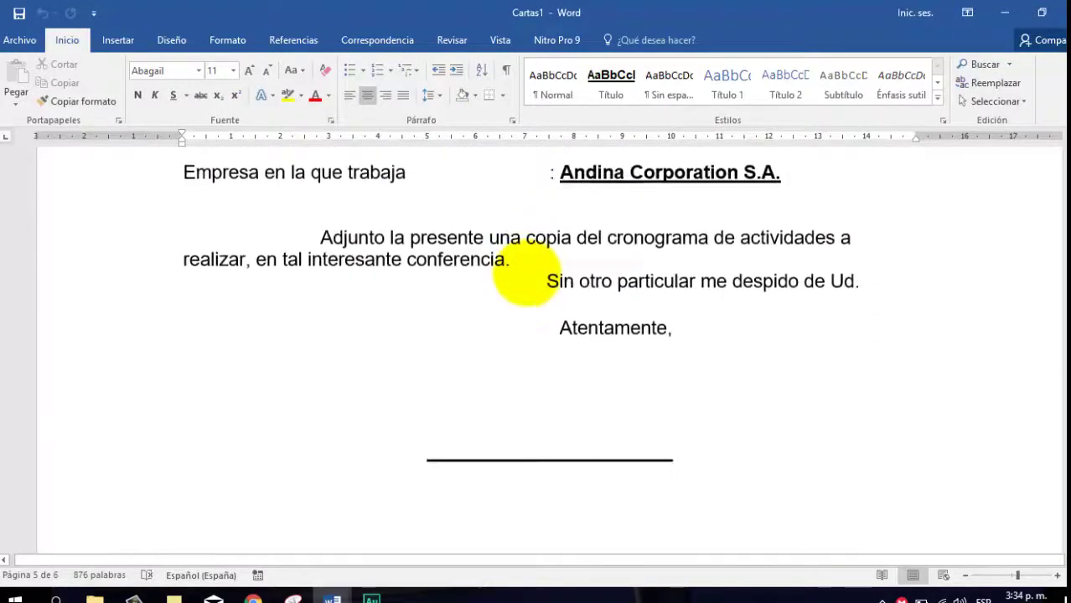
scroll(526, 273, up, 5)
scroll(503, 260, up, 4)
scroll(526, 268, up, 1)
scroll(528, 270, down, 15)
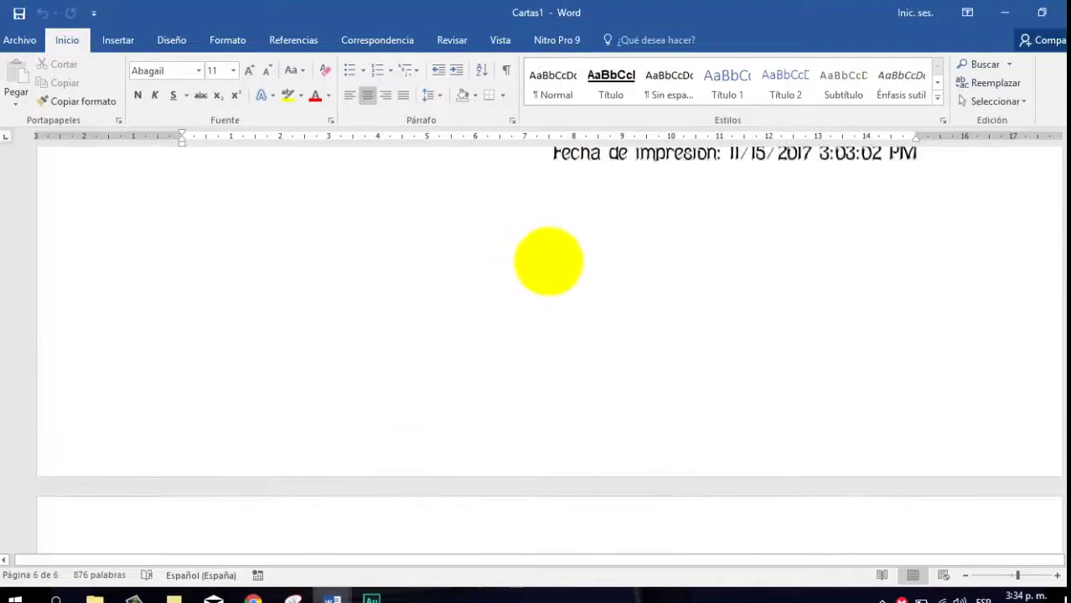
scroll(548, 260, down, 8)
drag(1061, 413, 1063, 98)
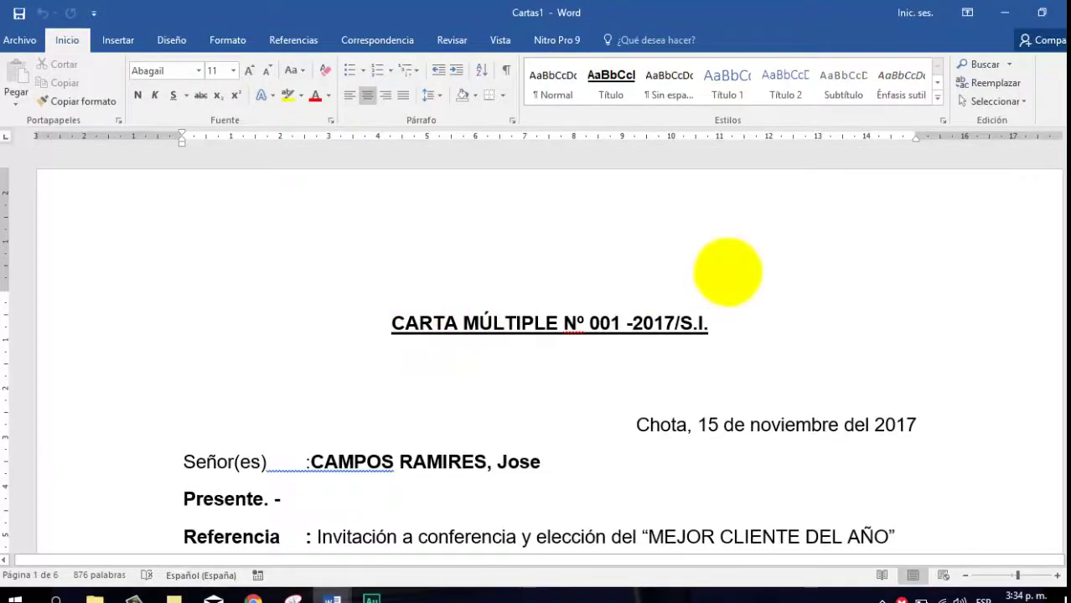
Step: Minimize both Word windows and refresh the desktop with Actualizar
click(1004, 12)
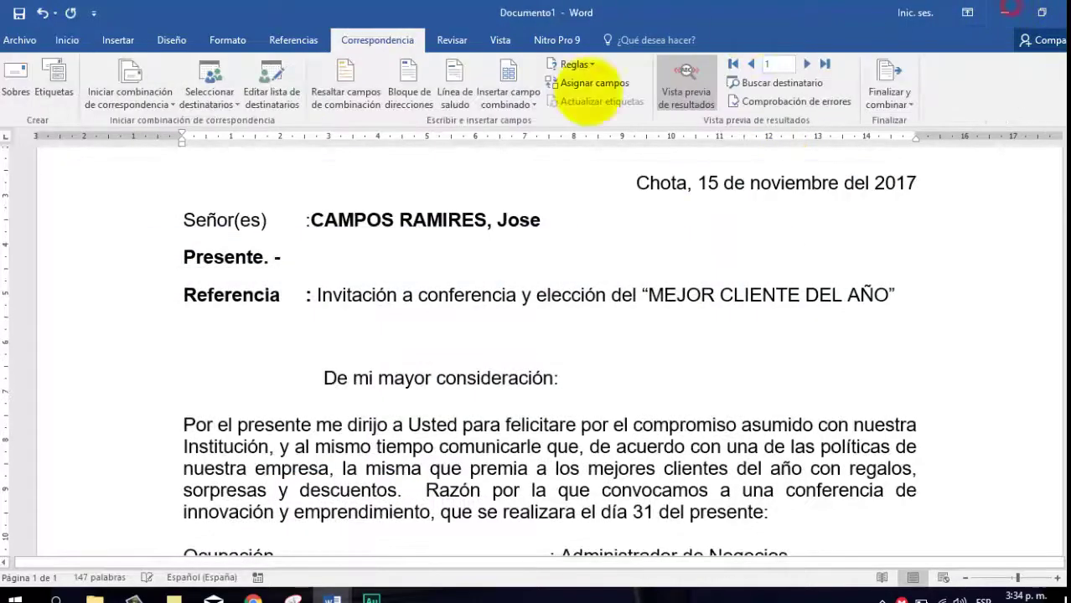
click(1005, 12)
right_click(424, 208)
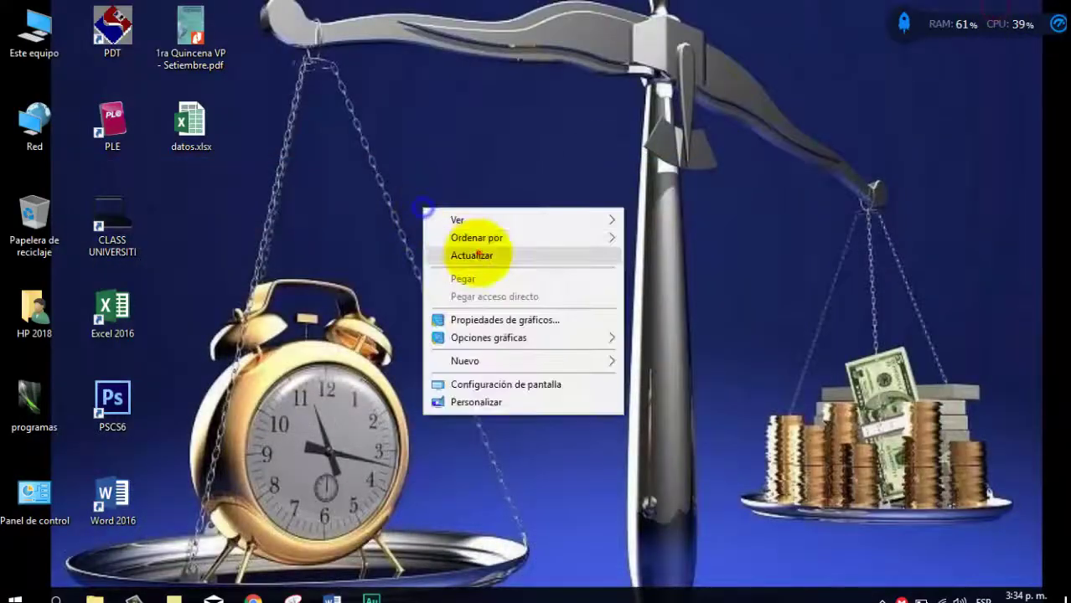
click(477, 255)
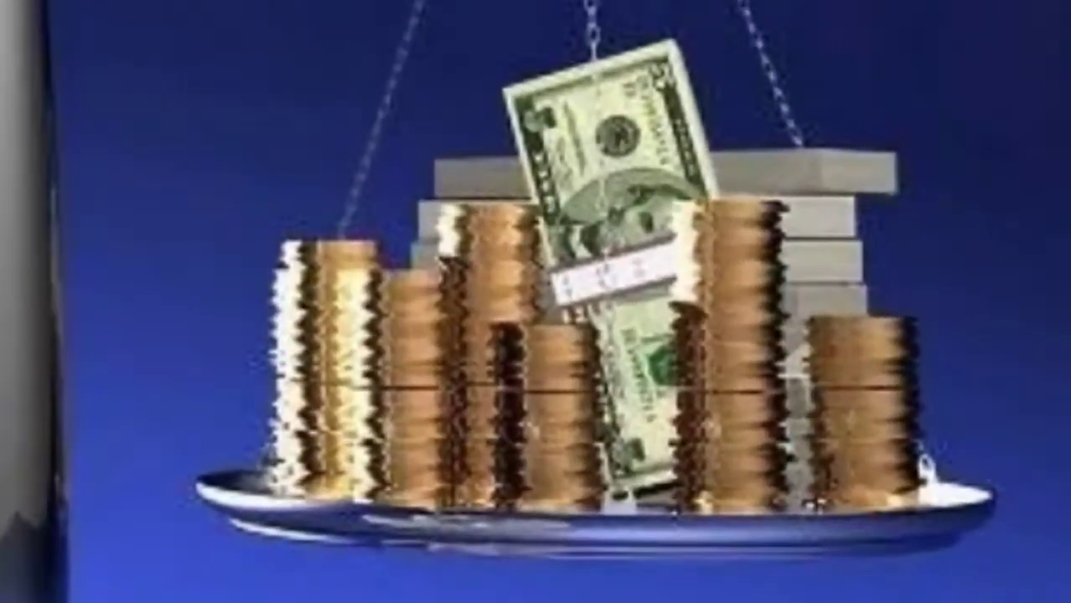